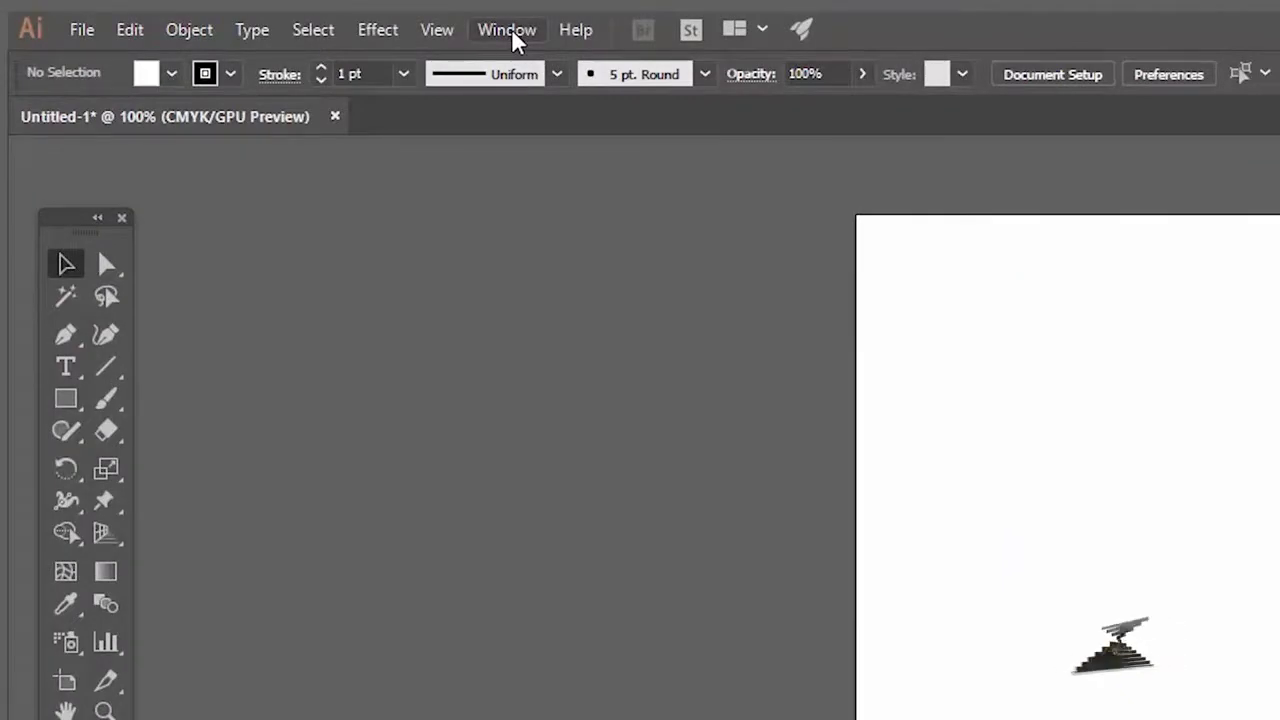
- Open the Actions panel from the Window menu, reposition it, and expand Default Actions to list its actions
left_click(512, 31)
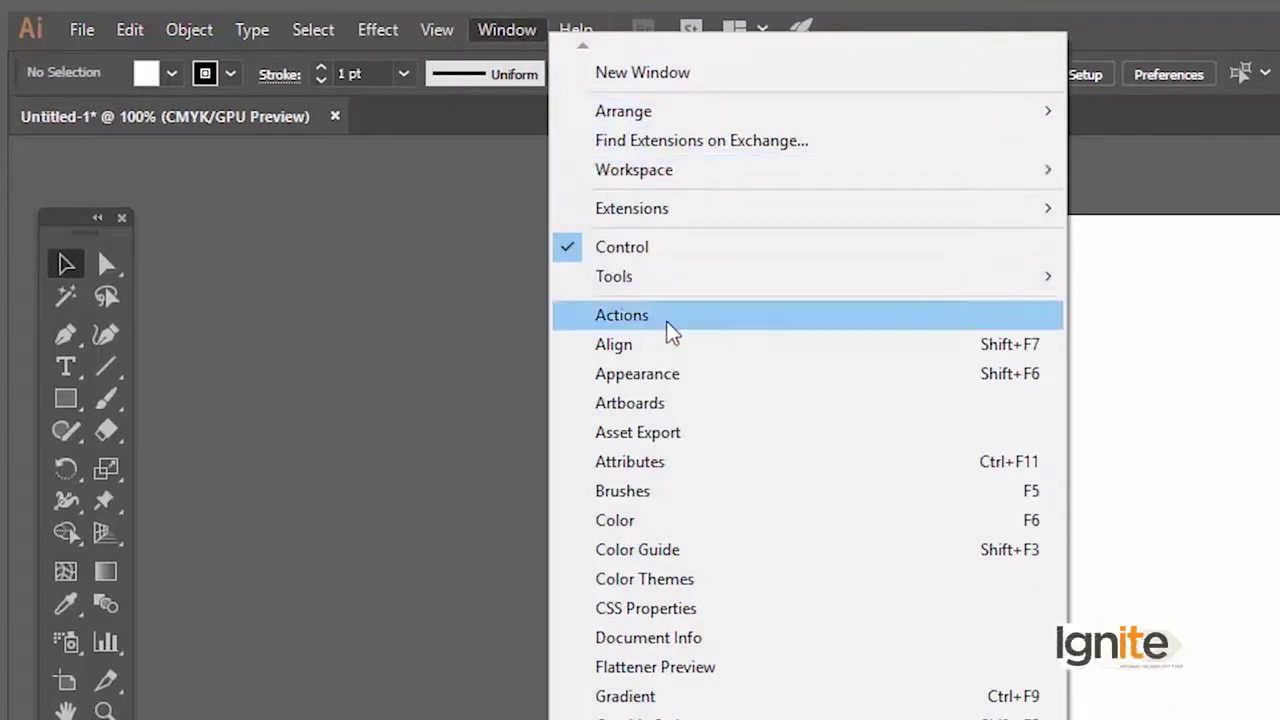
left_click(668, 325)
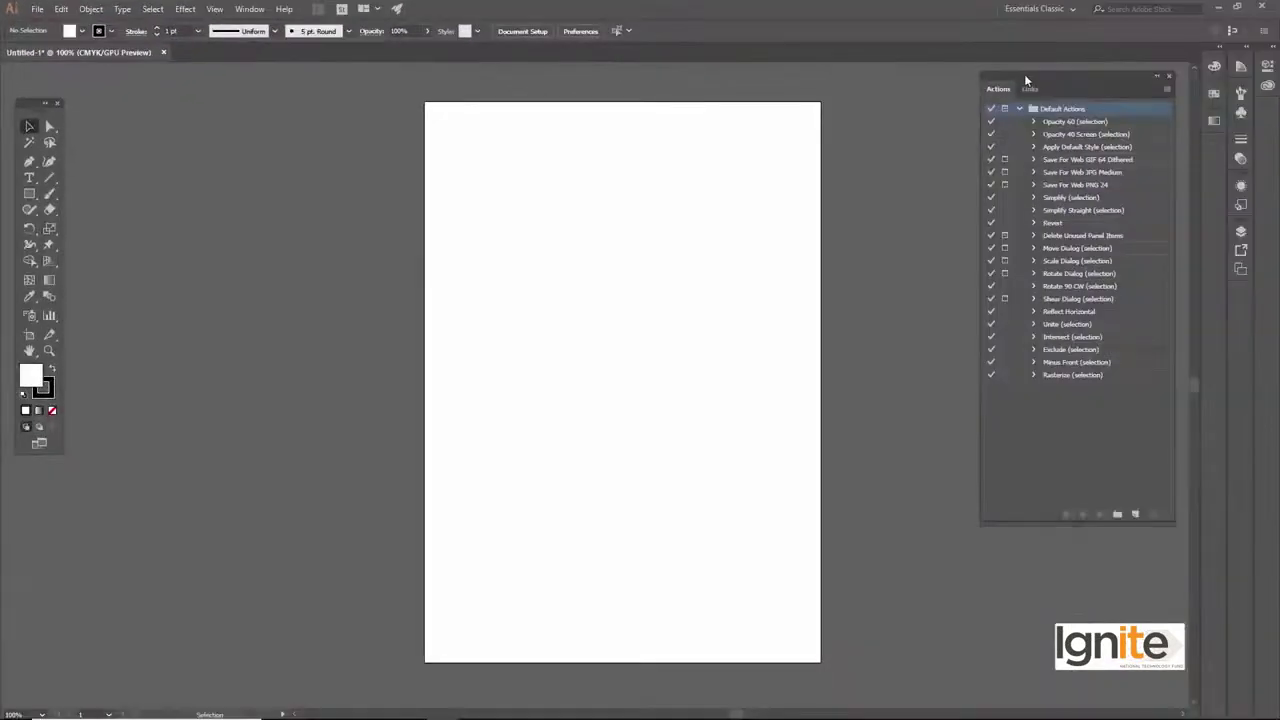
left_click_drag(1024, 74, 1021, 87)
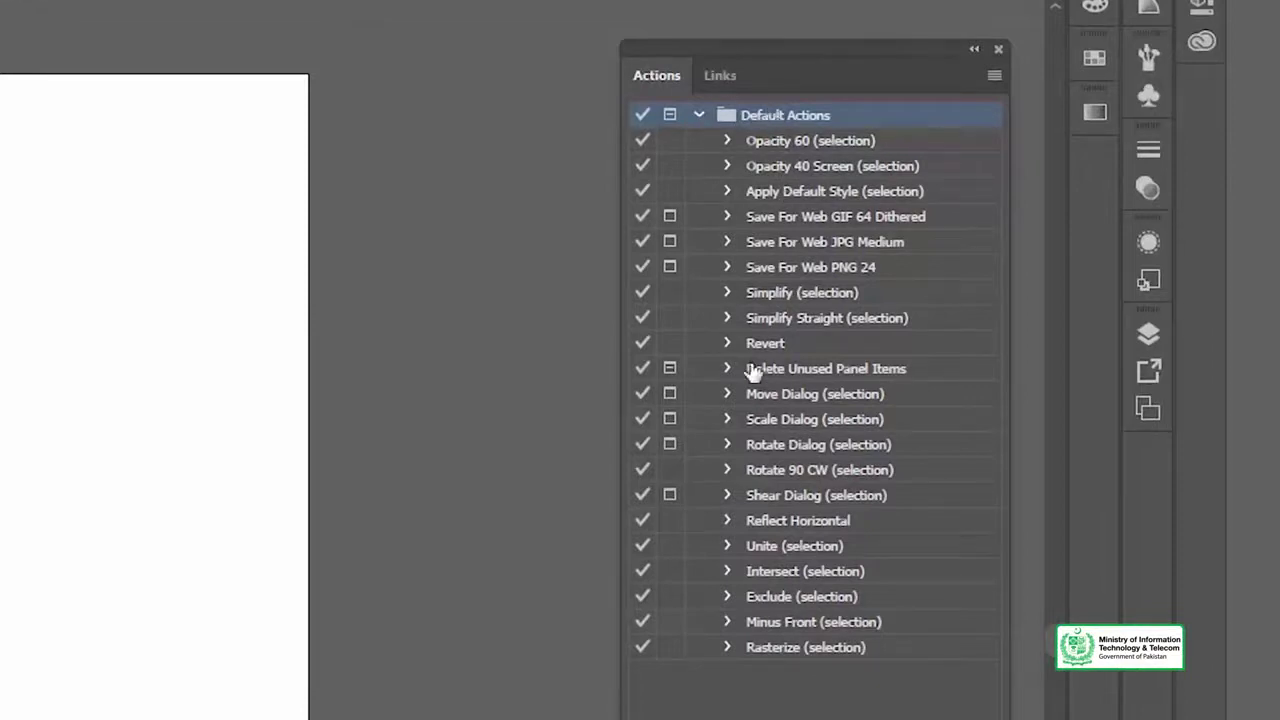
left_click(699, 114)
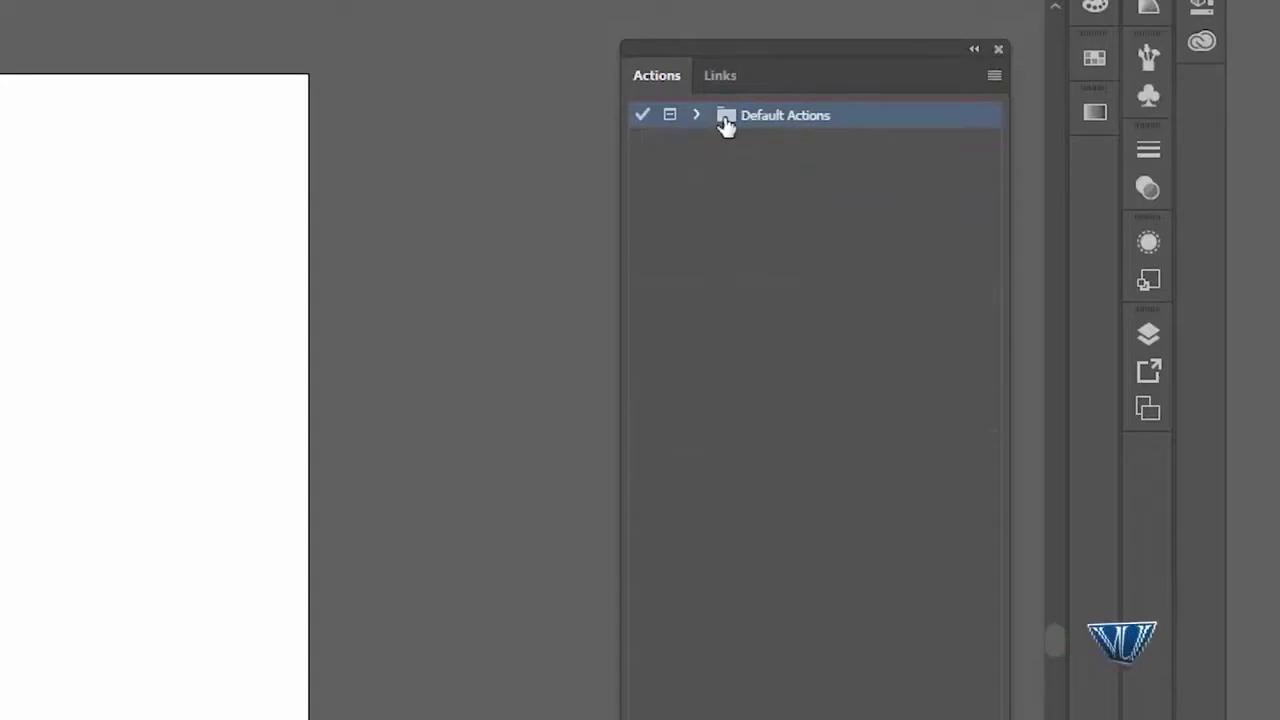
left_click(698, 114)
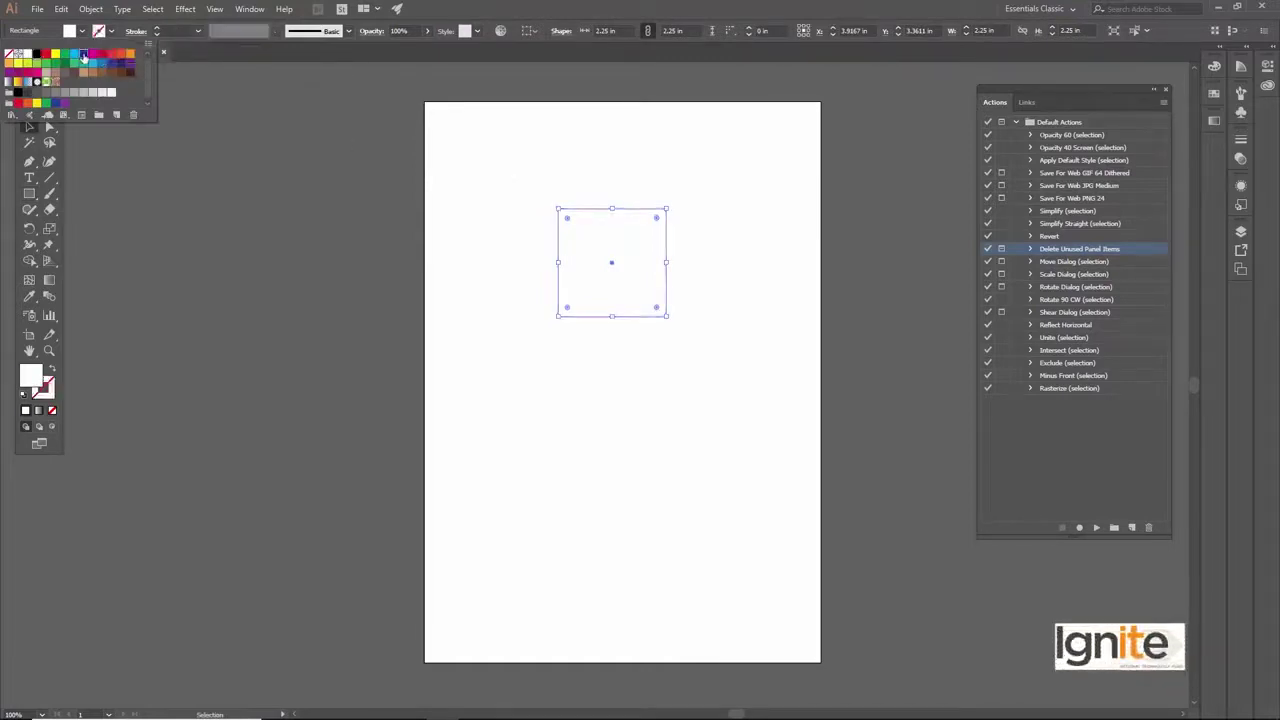
- Move the dark blue square slightly on the artboard and marquee-select it
left_click_drag(381, 279, 362, 293)
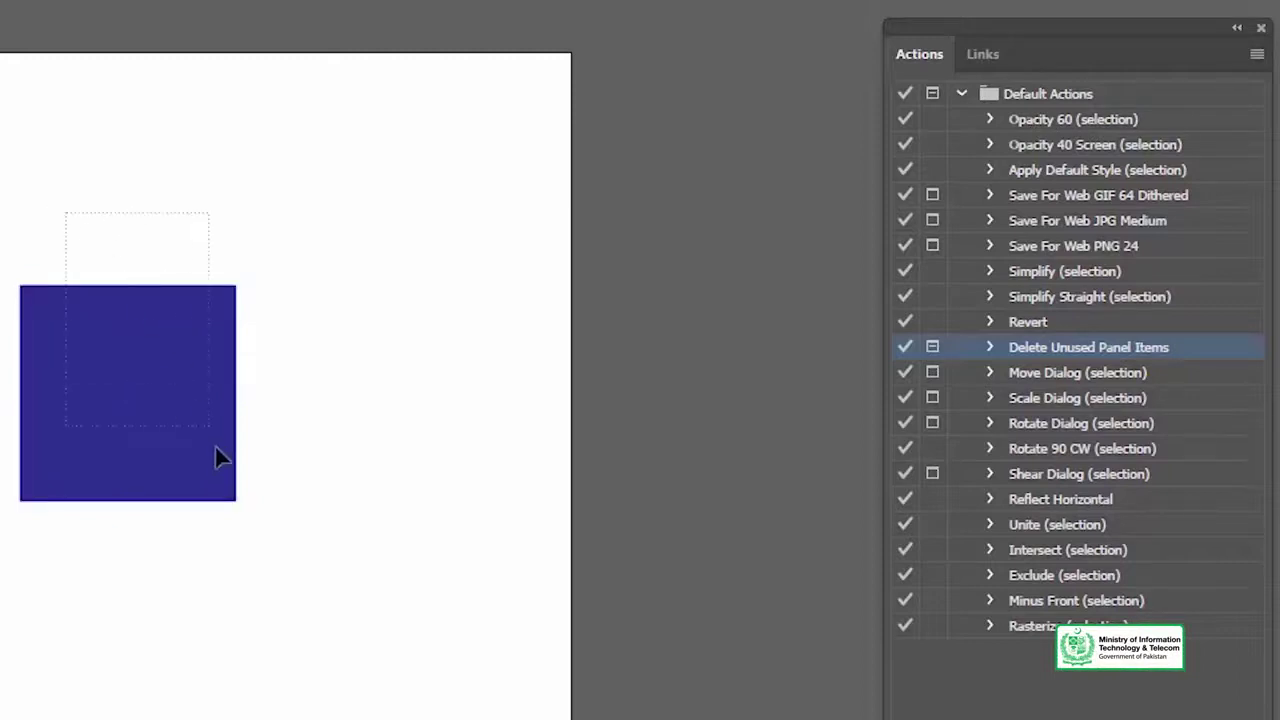
left_click_drag(215, 447, 215, 447)
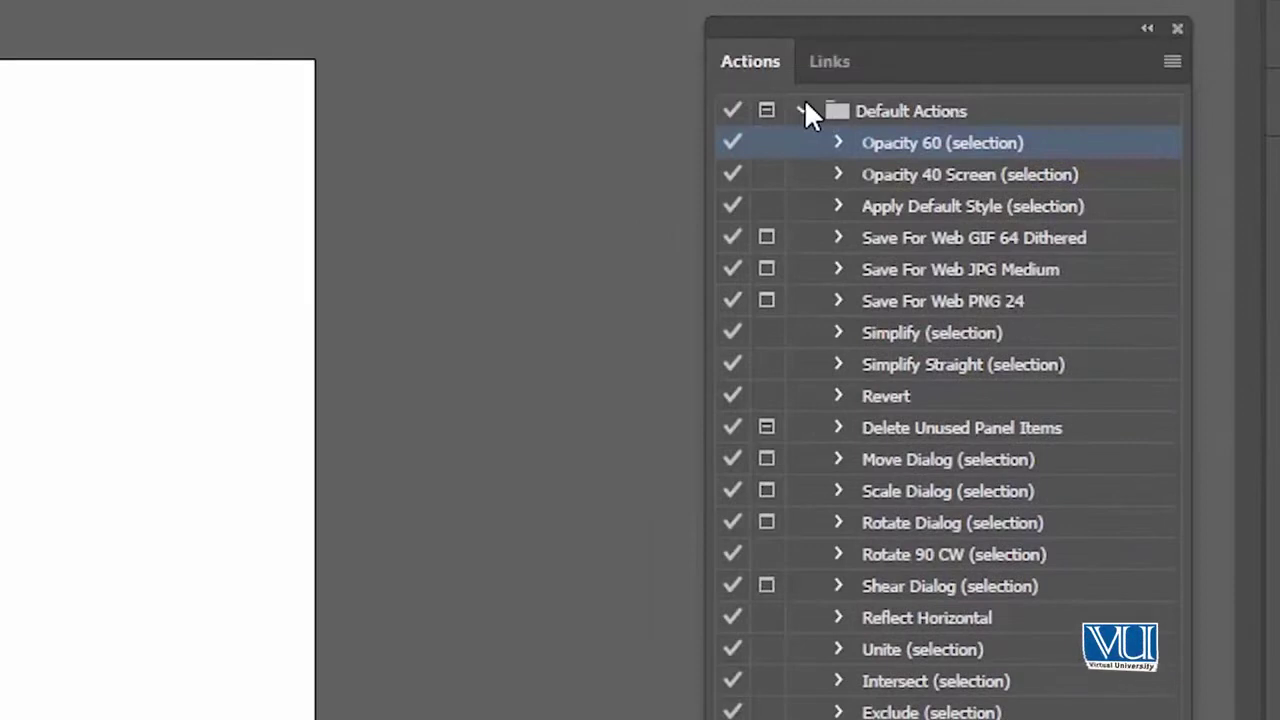
- Toggle the Default Actions set and pick Opacity 60 (selection) for playback
left_click(802, 111)
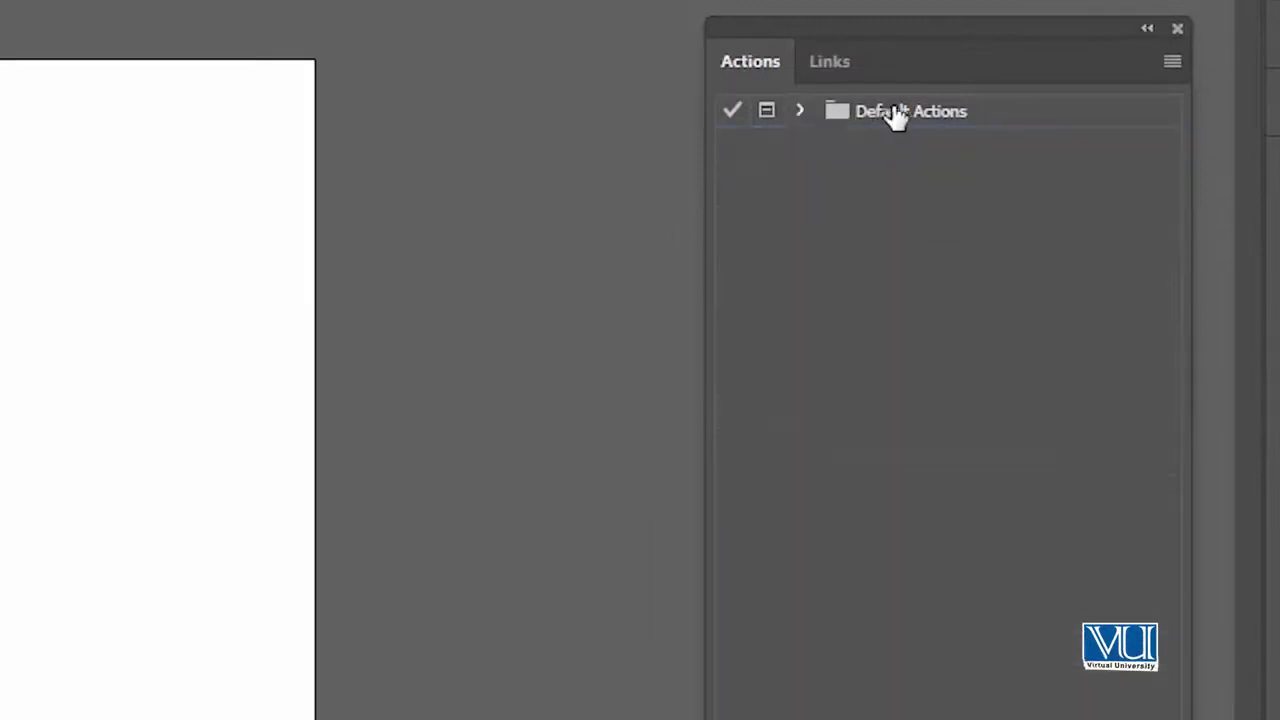
left_click(860, 111)
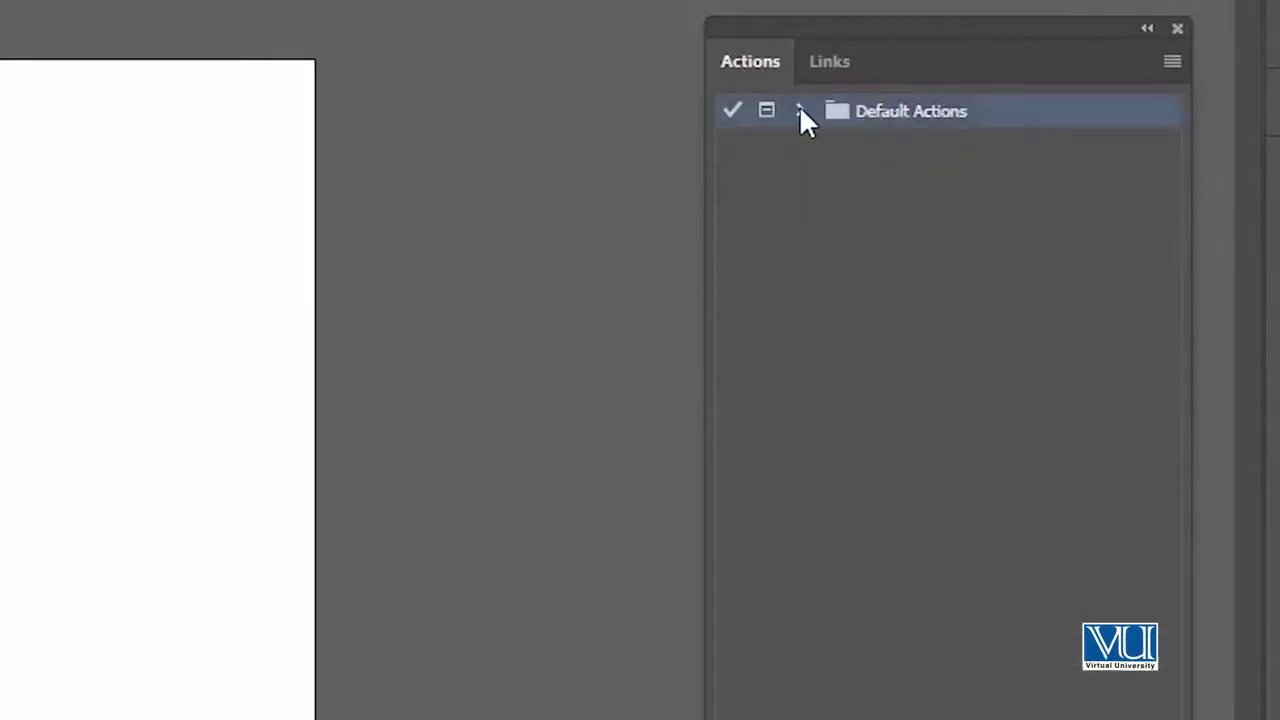
left_click(800, 111)
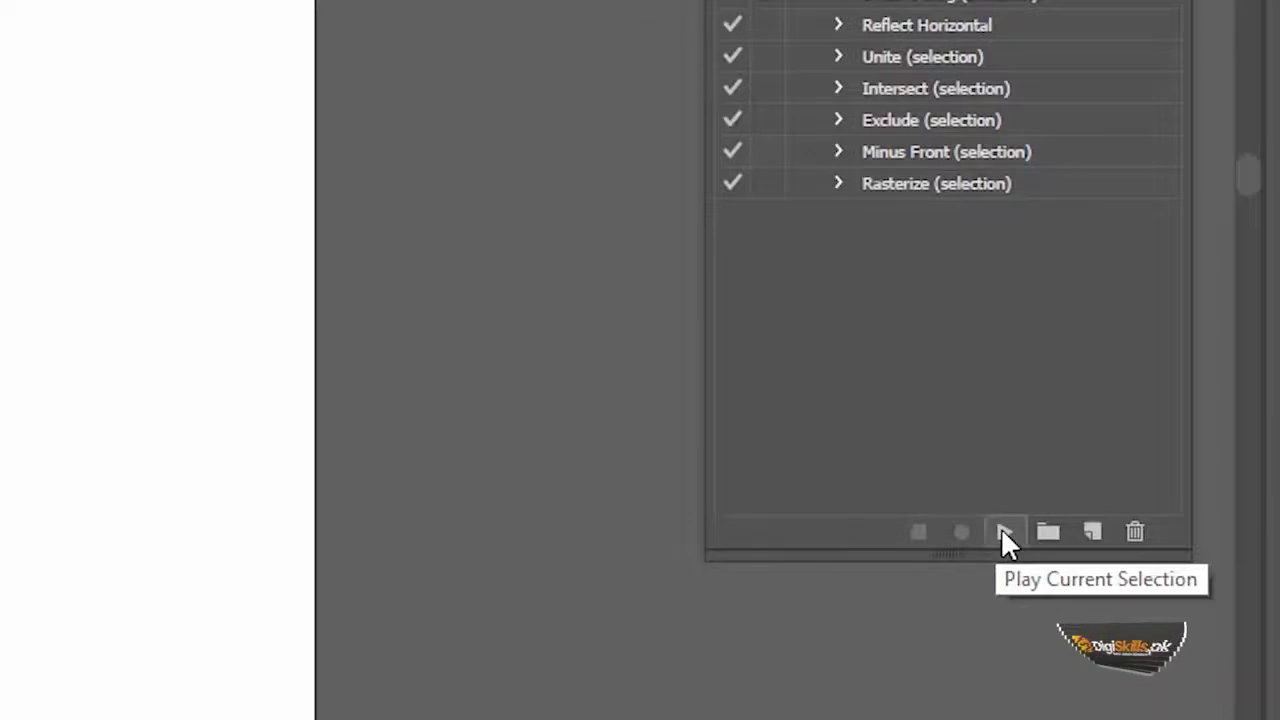
left_click(1005, 533)
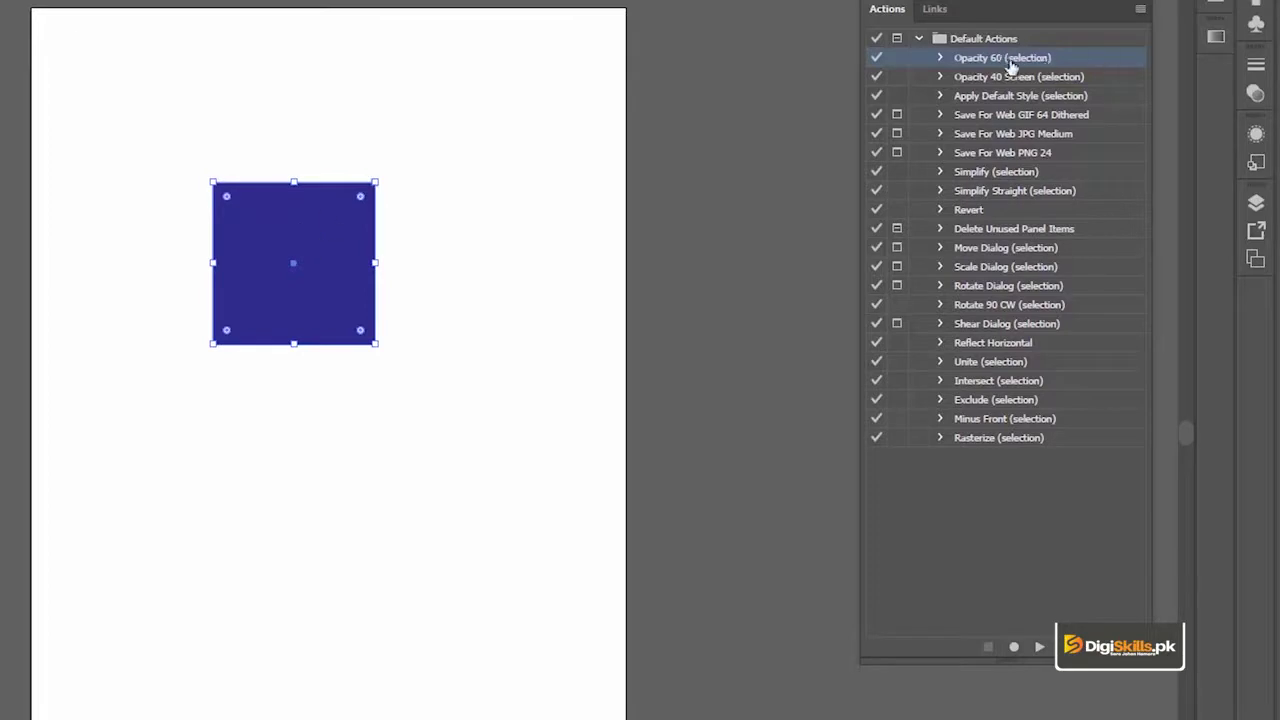
- Play Opacity 60 on the square, check its 60% opacity, then select Opacity 40 Screen
left_click(1038, 648)
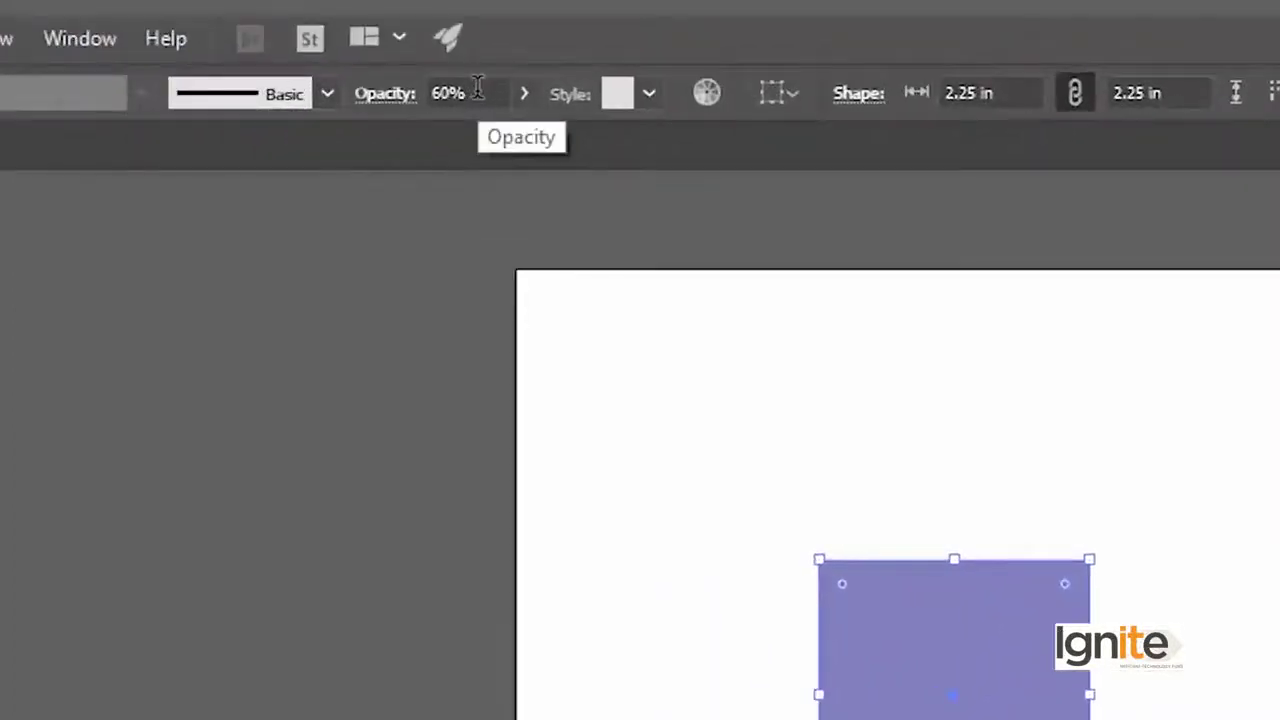
left_click(477, 90)
key("Return")
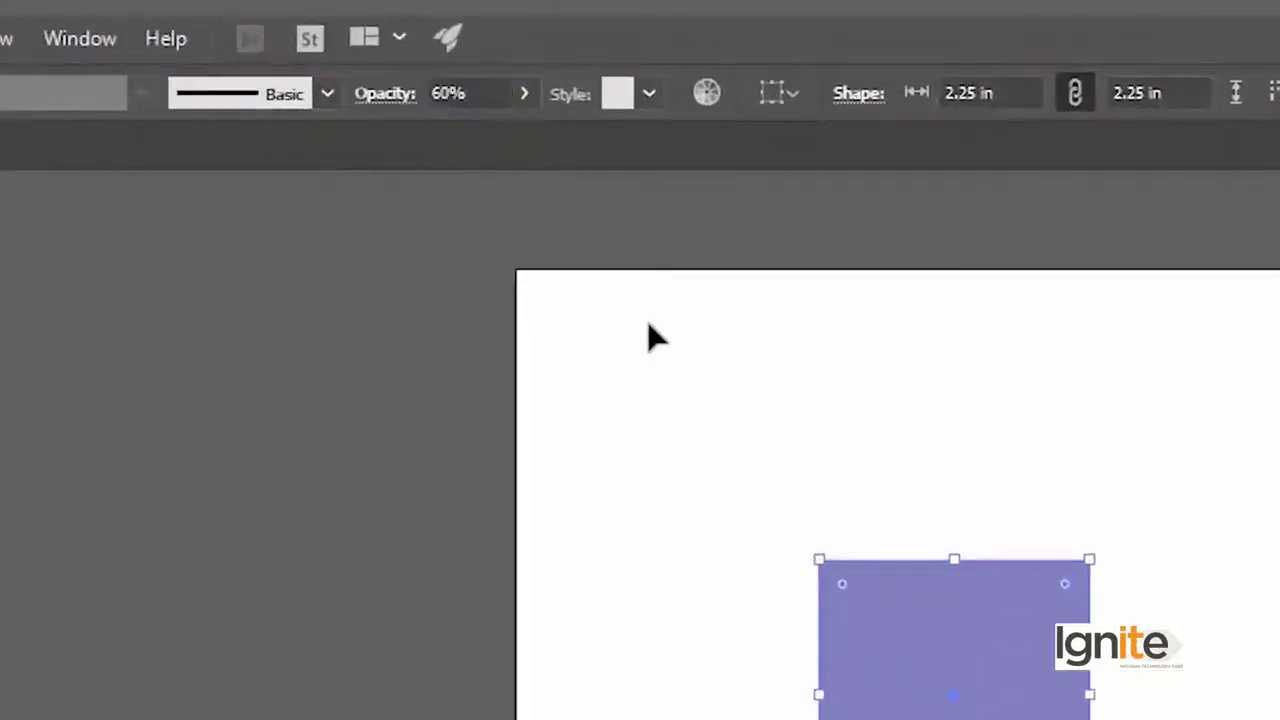
left_click(646, 337)
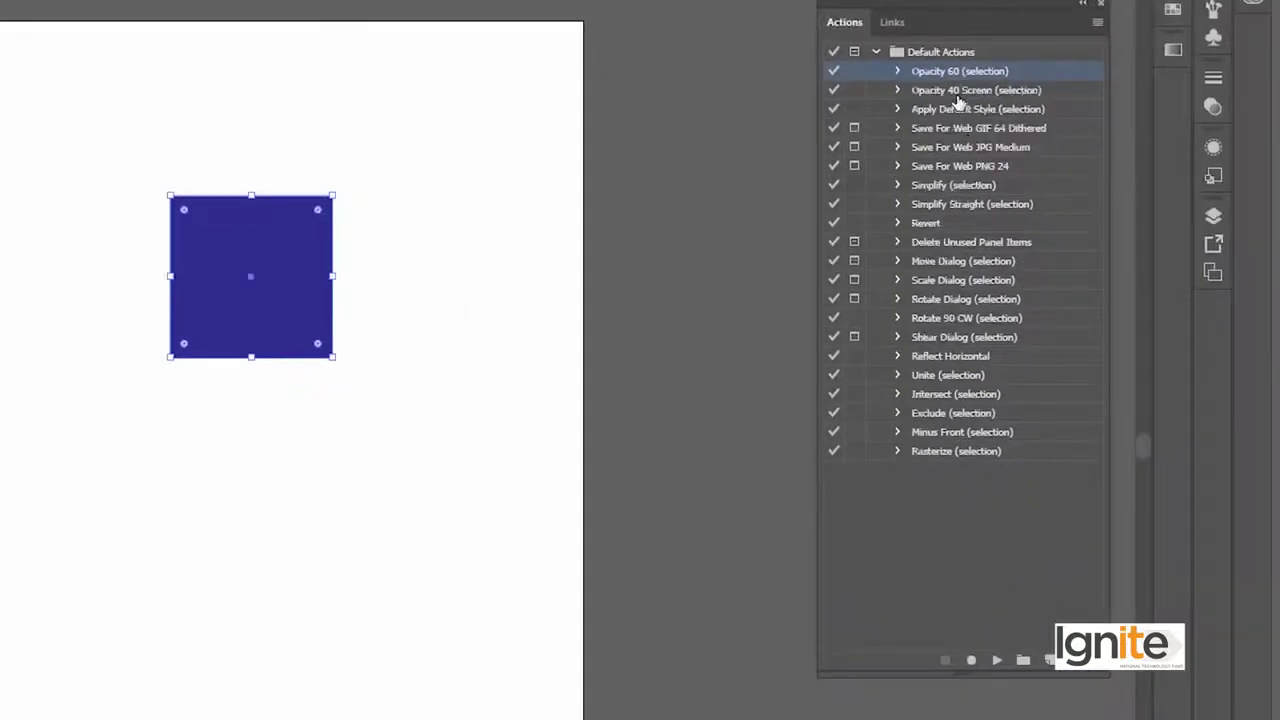
left_click(956, 93)
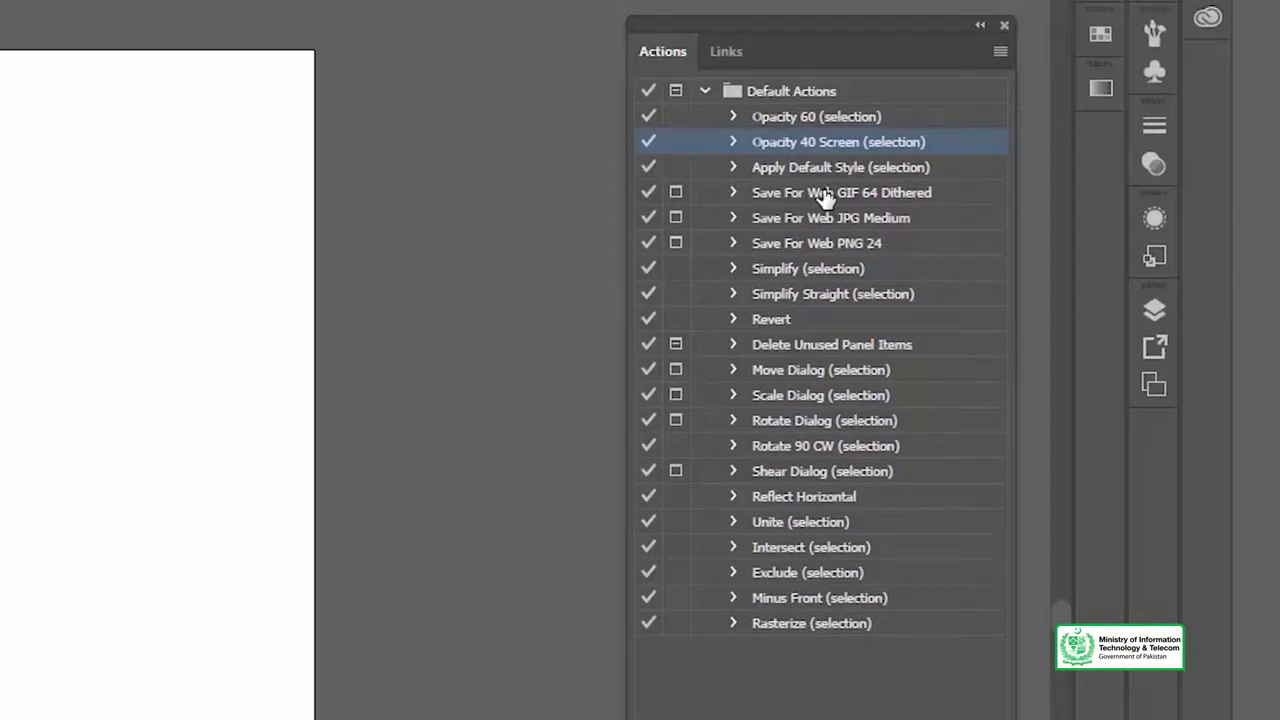
- Select Save For Web GIF 64 Dithered, then Save For Web PNG 24 in Default Actions
left_click(785, 197)
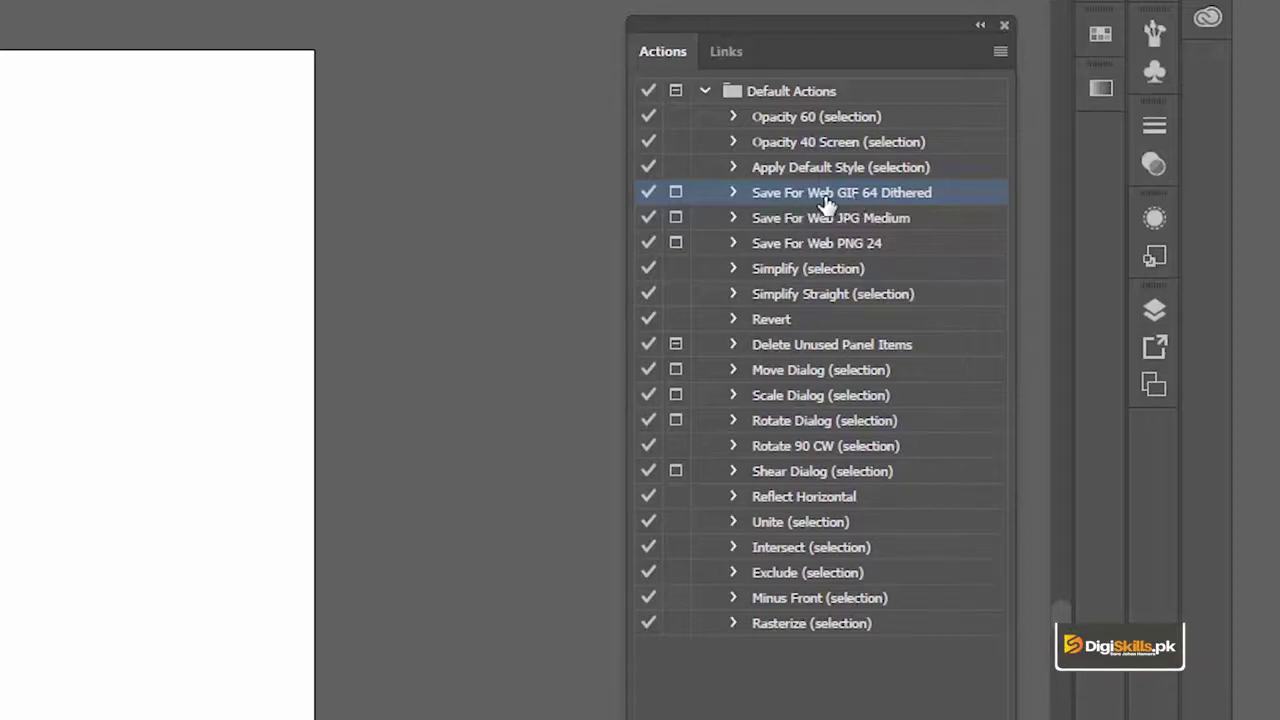
left_click(829, 248)
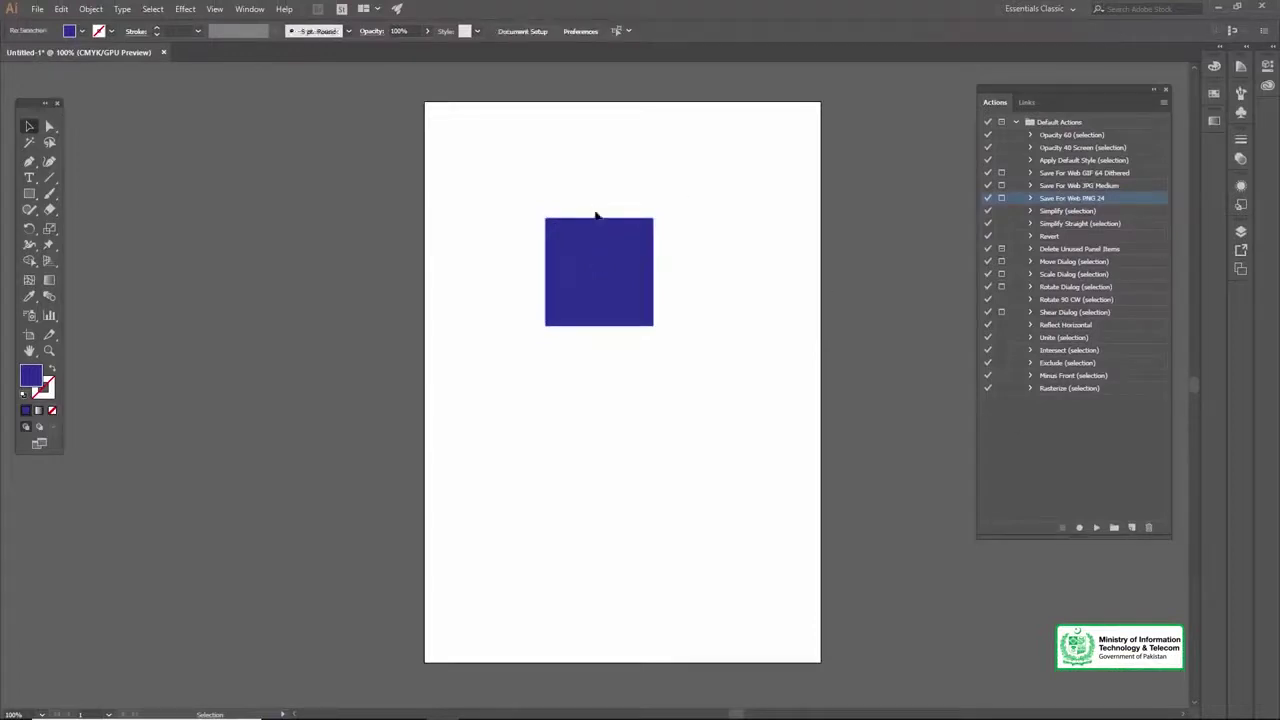
- Move the square up-left, resize it to 1.5556 in, and collapse the Default Actions set
key("z")
left_click(611, 286)
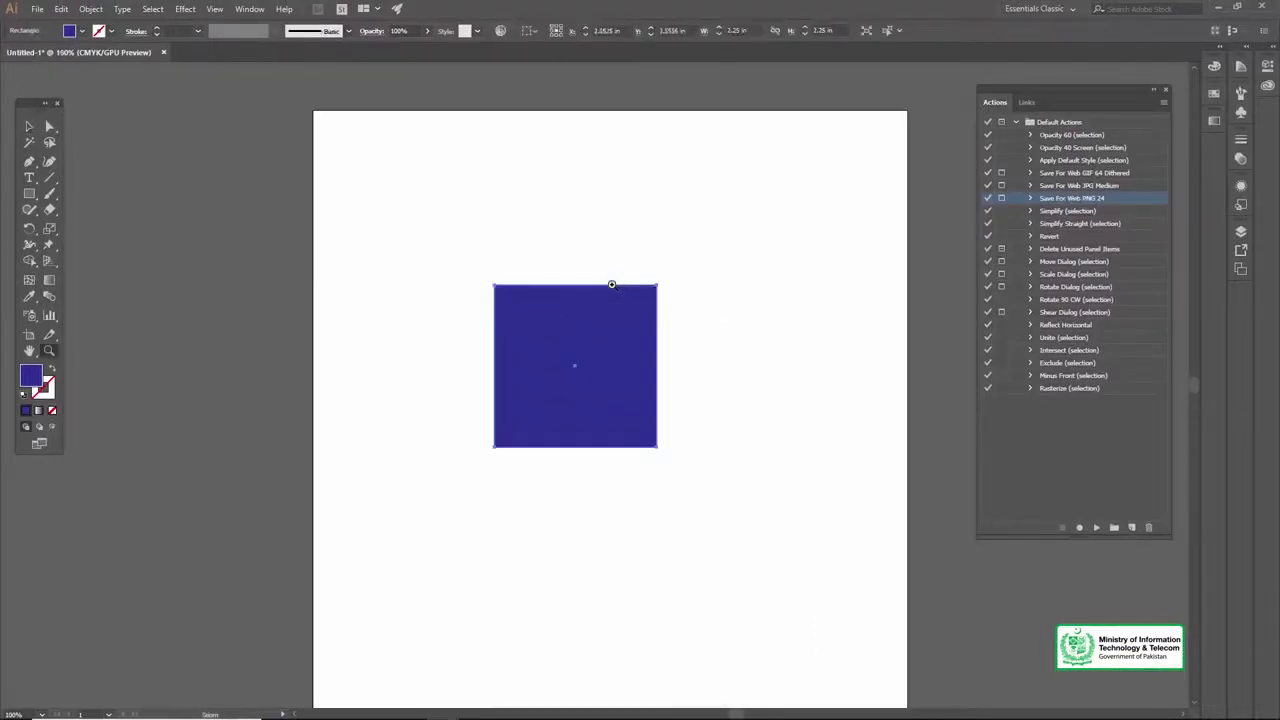
left_click(599, 354, "alt")
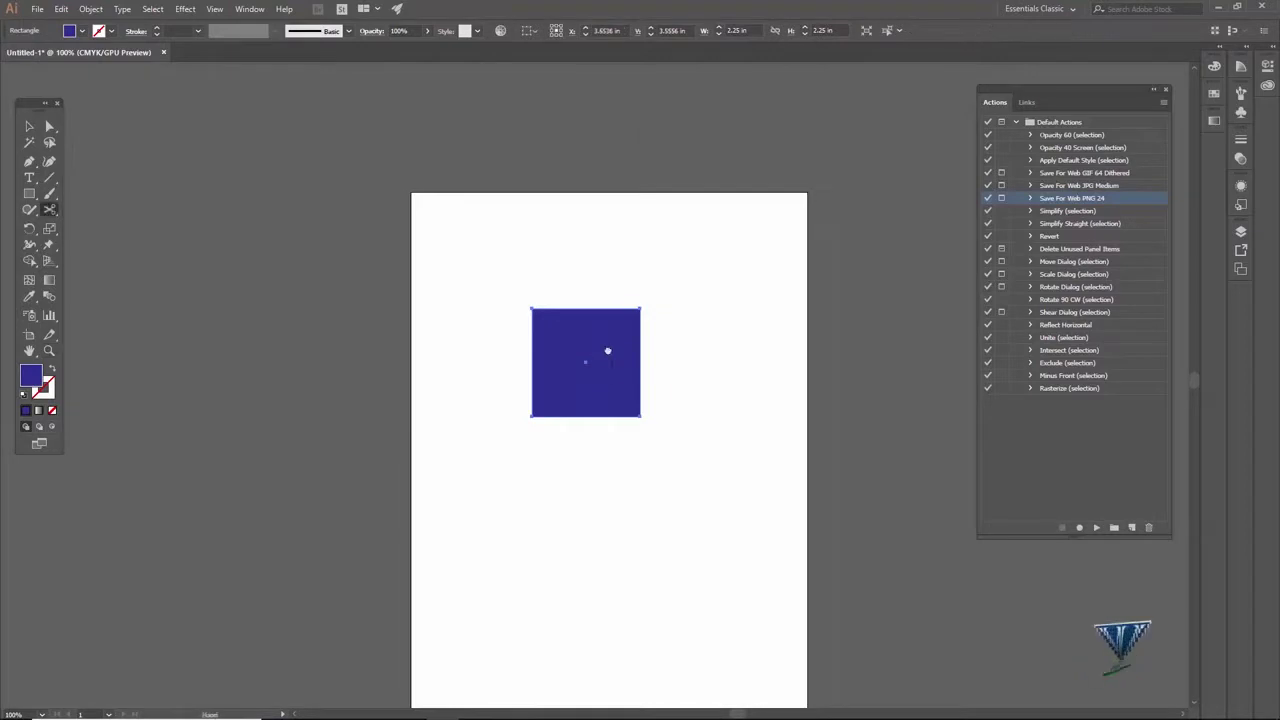
scroll(599, 354, "down", 2)
key("v")
left_click_drag(507, 352, 411, 308)
left_click_drag(237, 482, 188, 433)
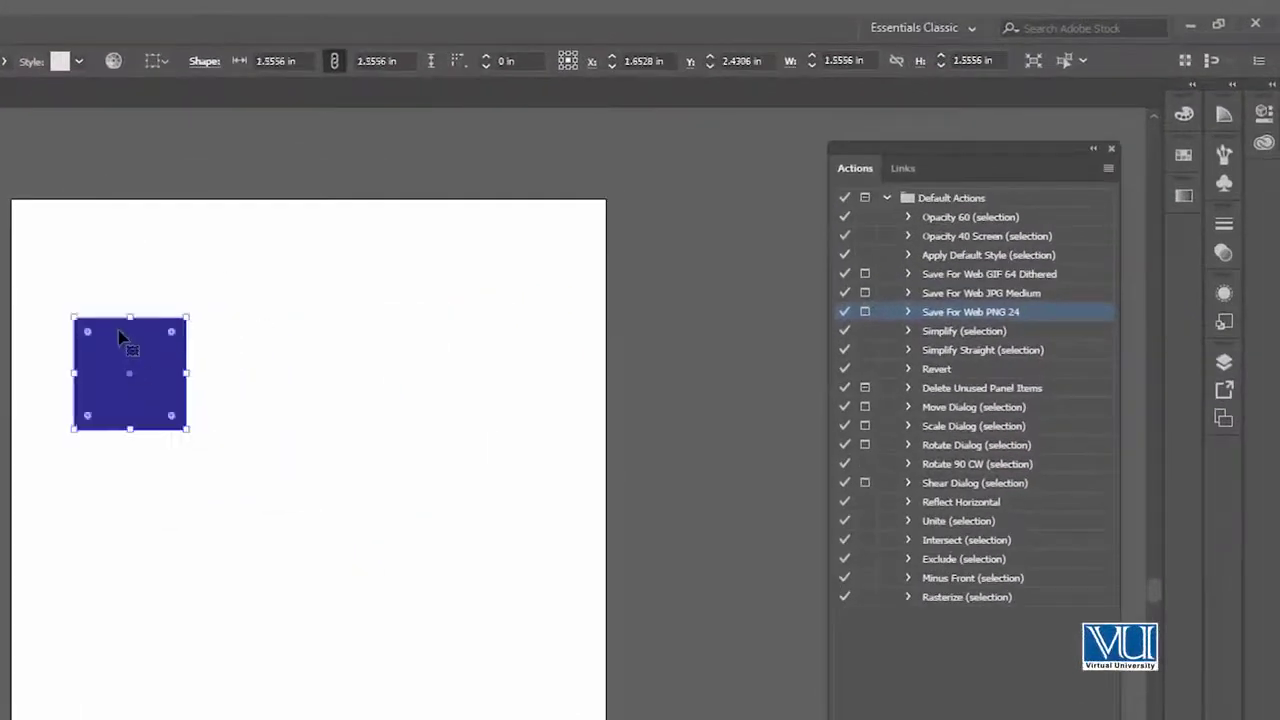
left_click_drag(127, 338, 148, 348)
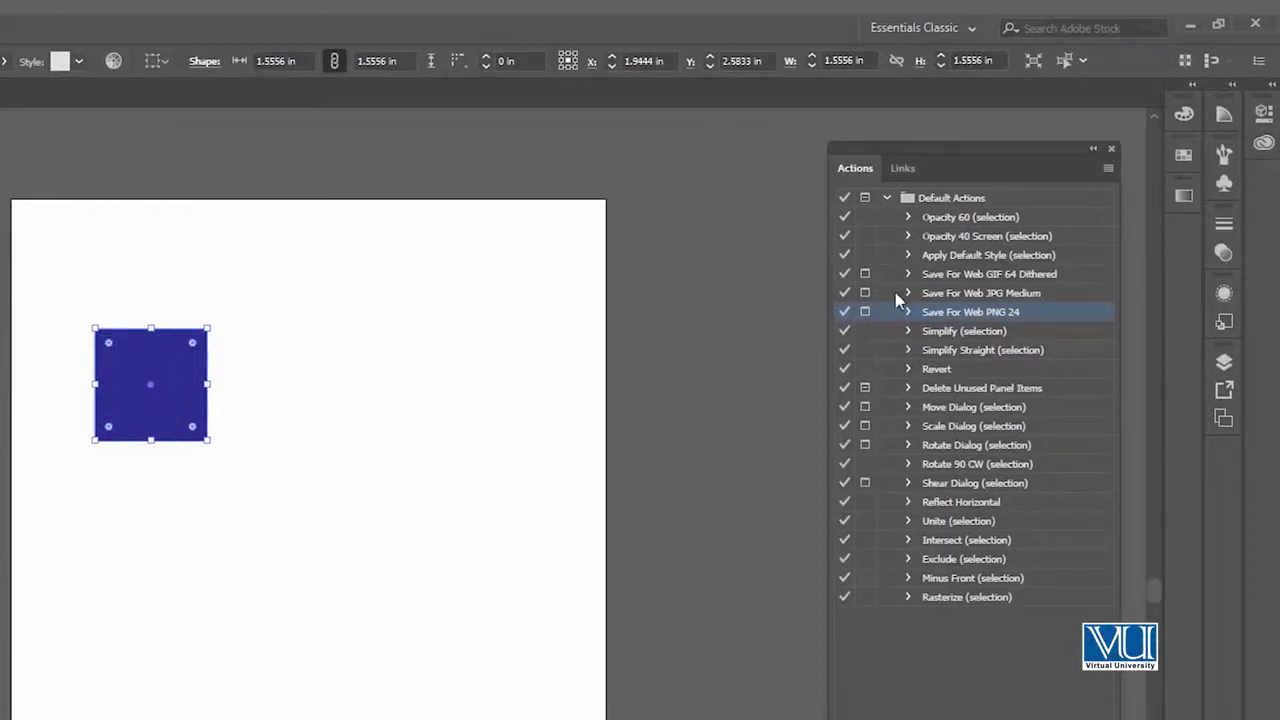
left_click(885, 198)
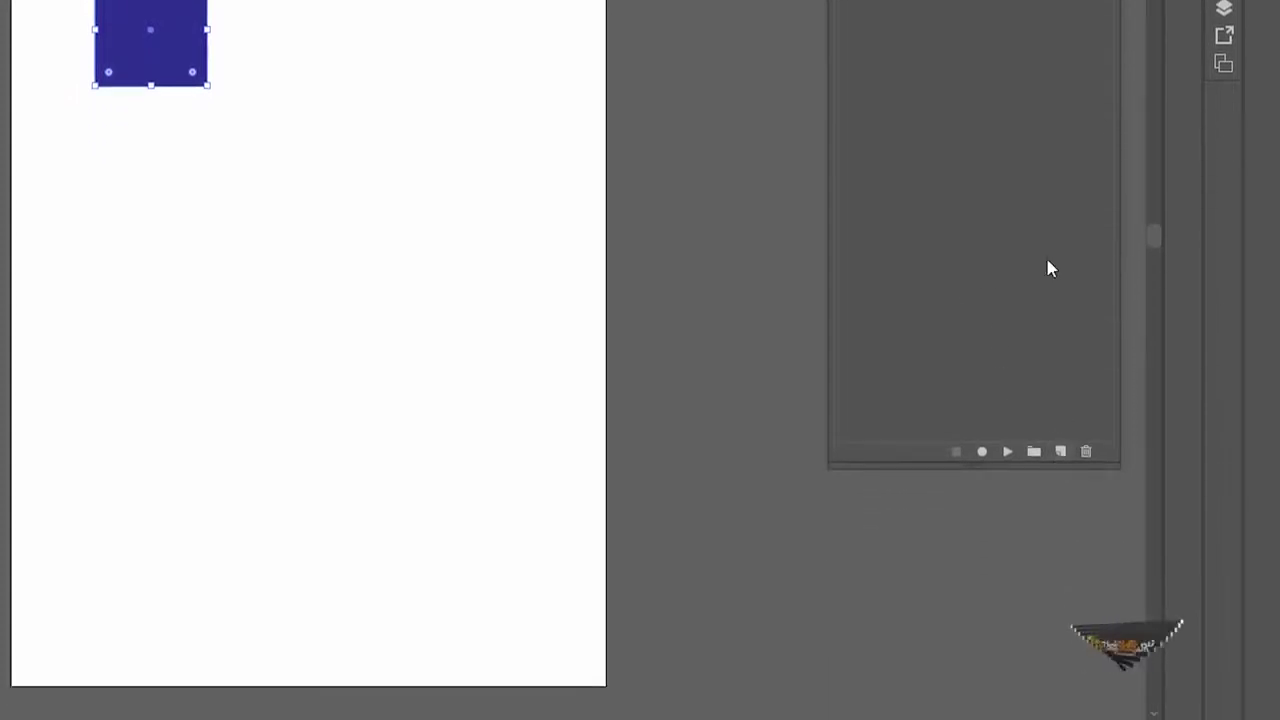
- Create an action set named 'New Set' beneath Default Actions
left_click(1034, 453)
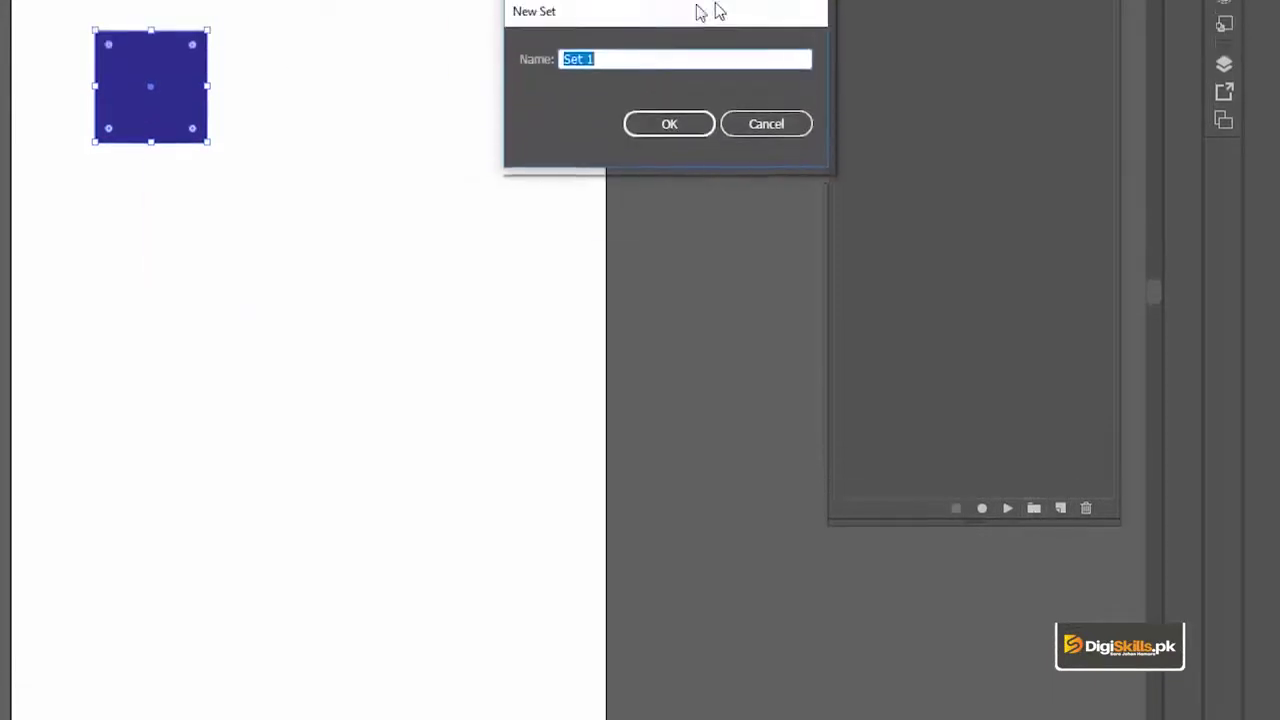
left_click_drag(372, 124, 682, 194)
type("New")
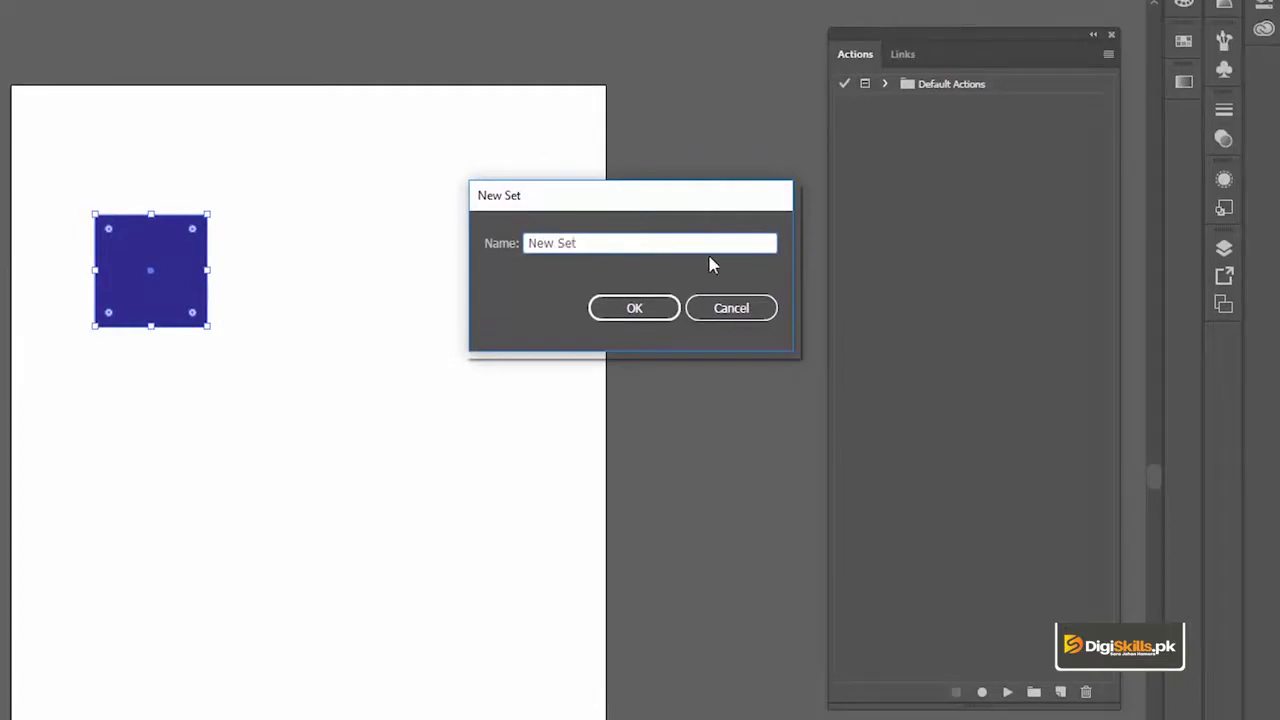
left_click(627, 304)
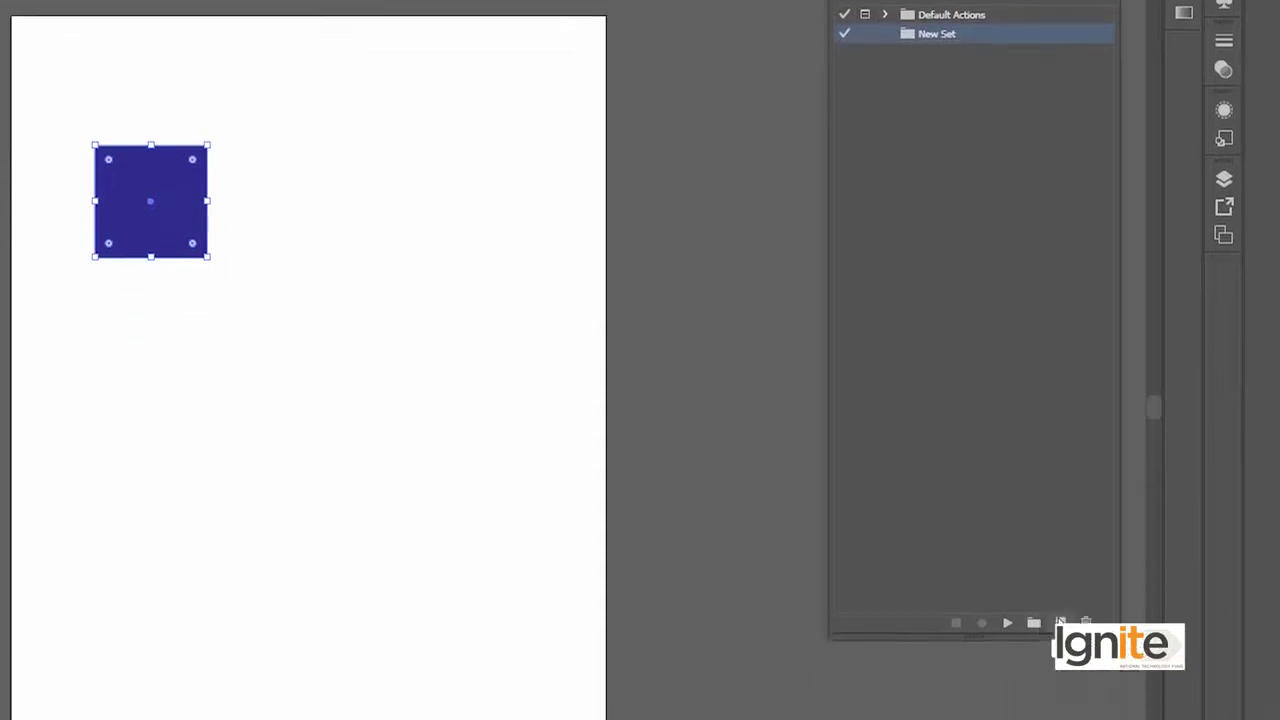
- Create a new action named 'Transfrom' and keep it in New Set
left_click(1060, 553)
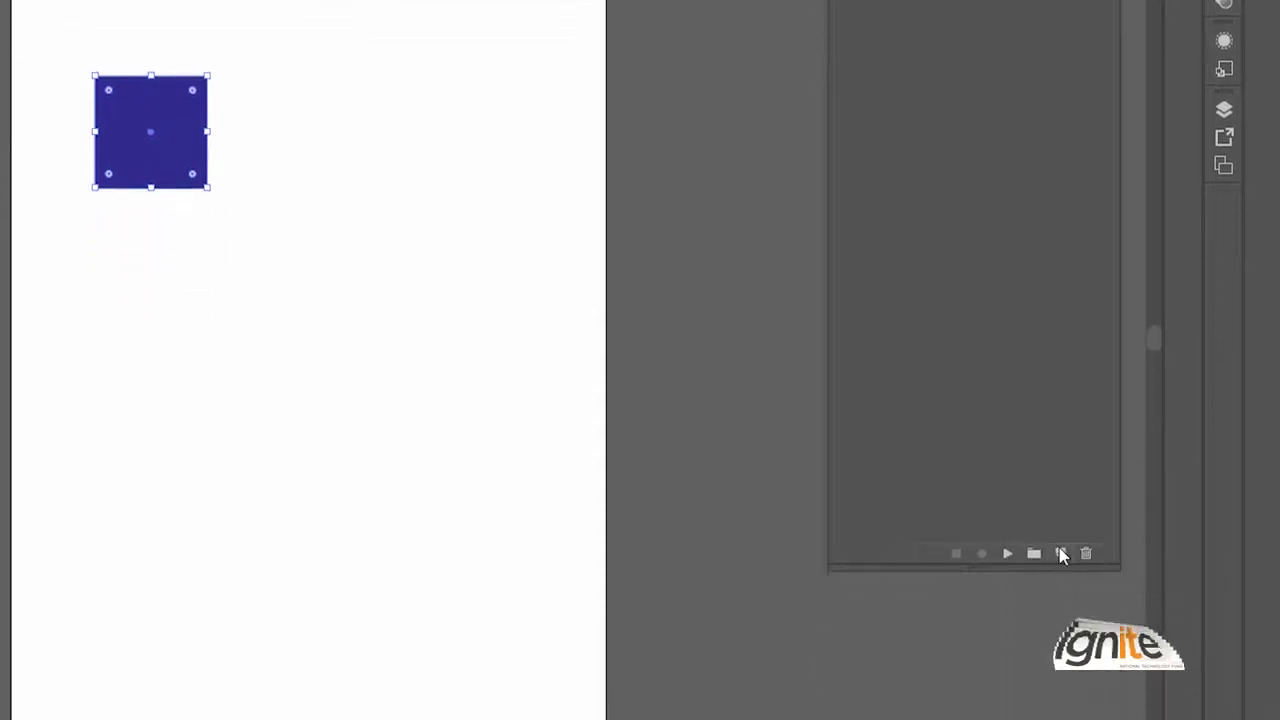
left_click_drag(333, 204, 673, 103)
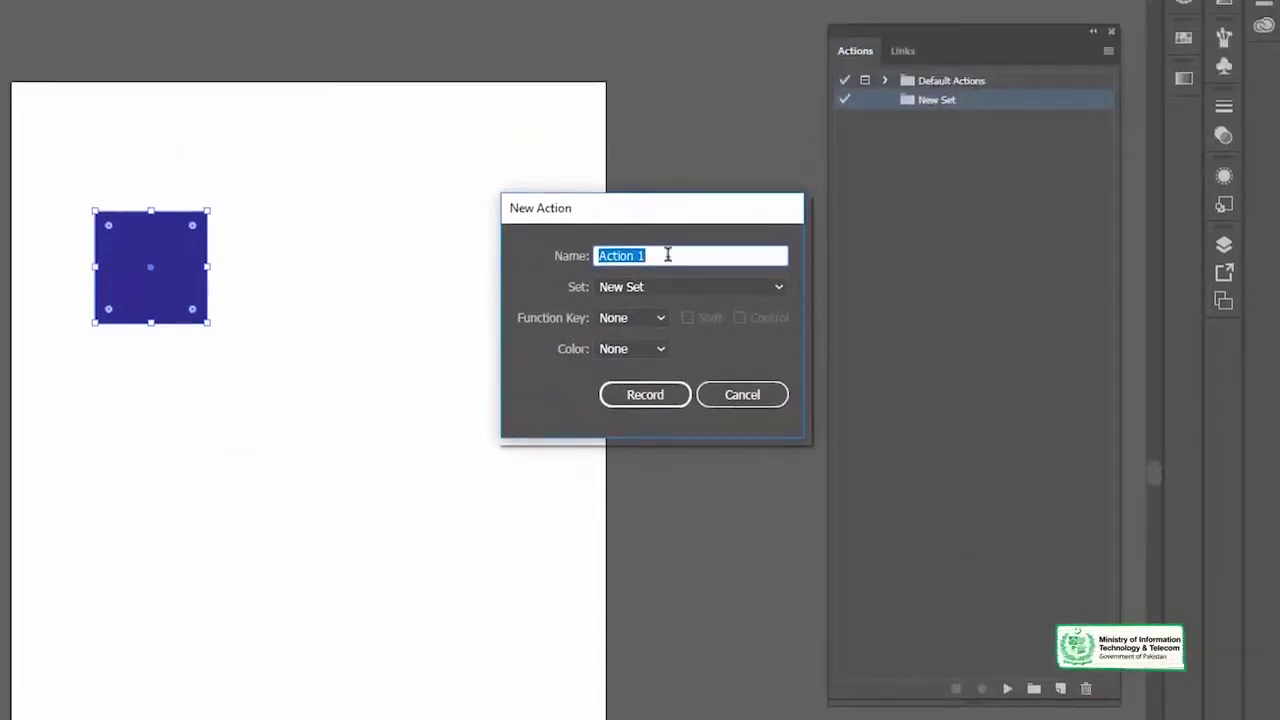
left_click(668, 255)
double_click(671, 255)
type("Transfrom")
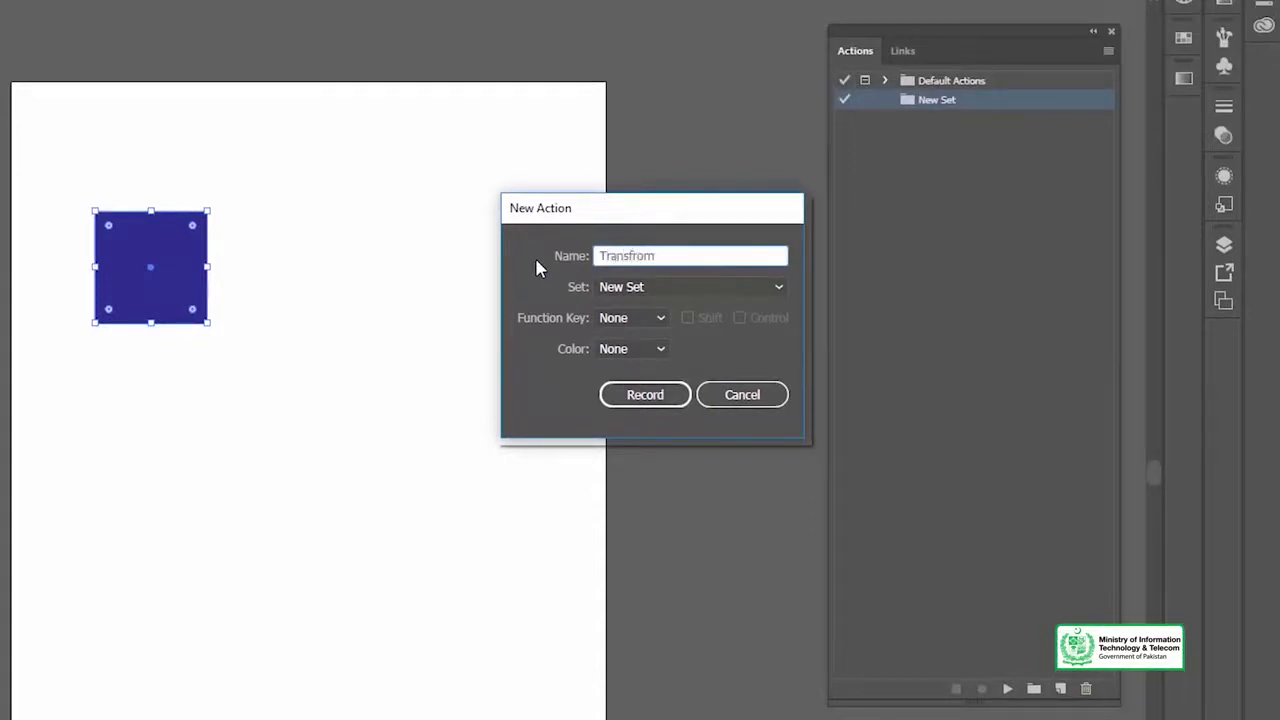
left_click(648, 286)
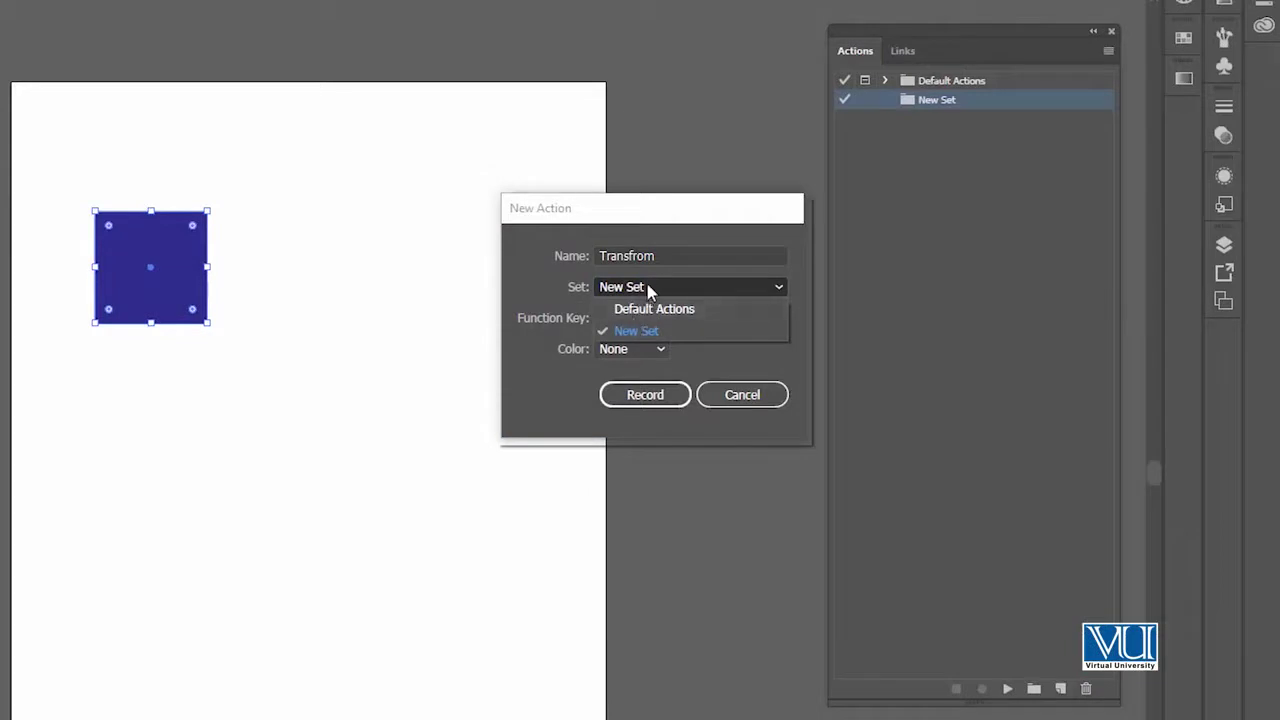
left_click(648, 288)
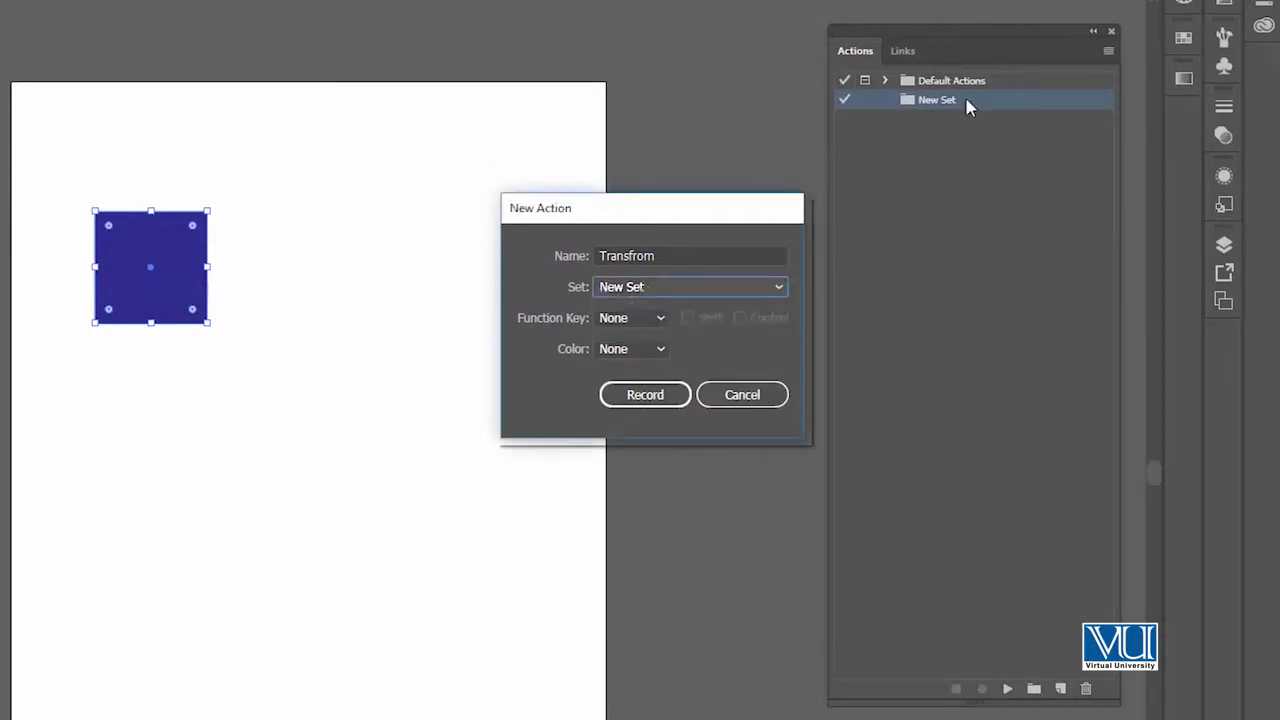
- Give the action the Shift+F2 function key and Red colour, then start recording
left_click(655, 322)
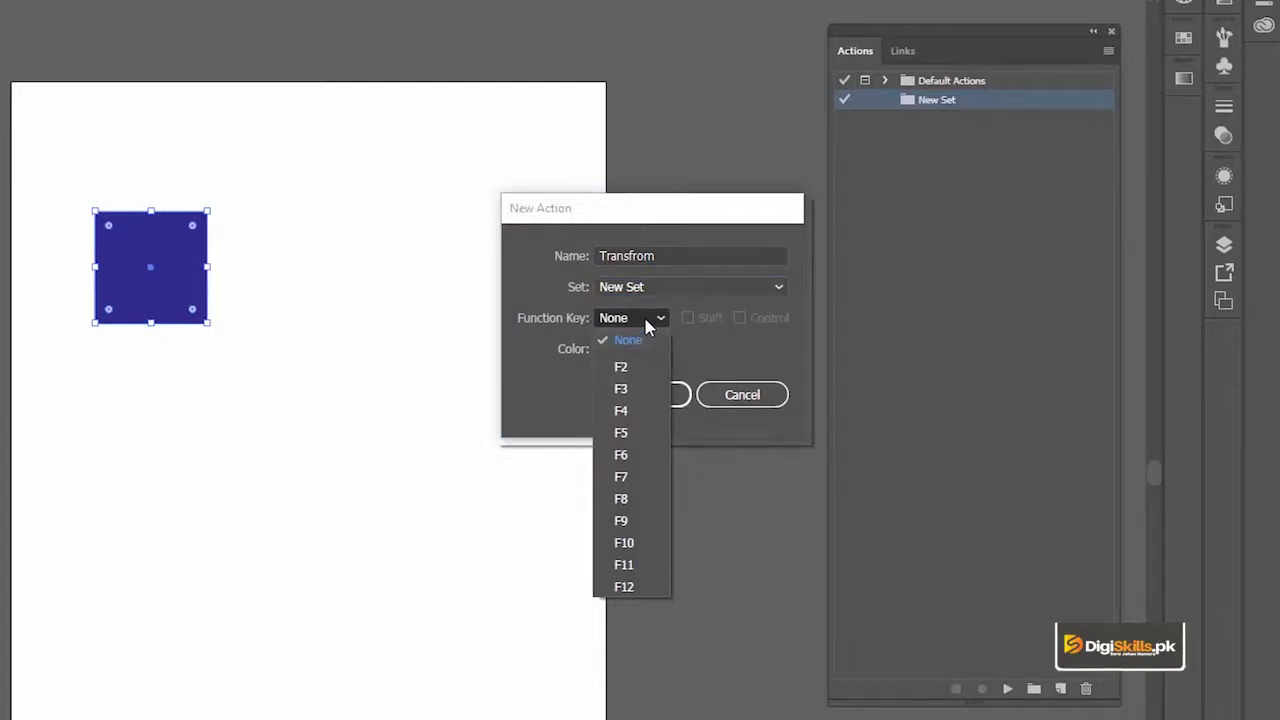
left_click(645, 325)
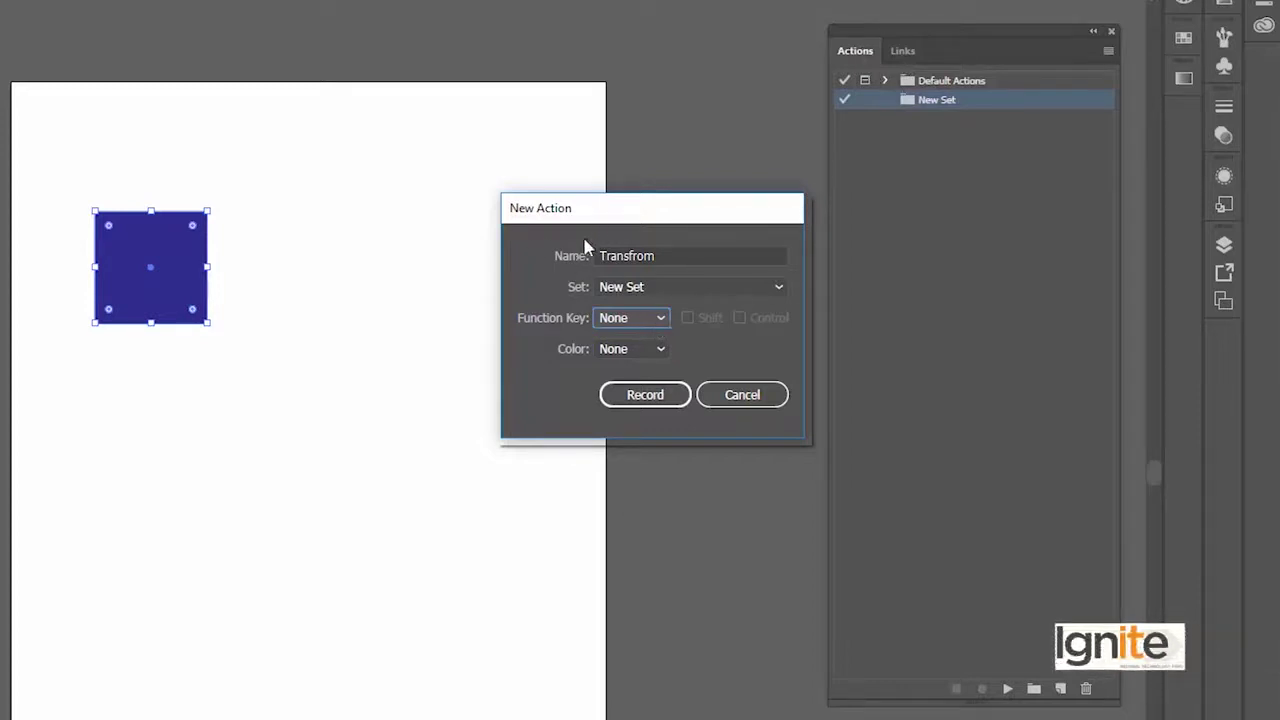
left_click(655, 319)
left_click(632, 369)
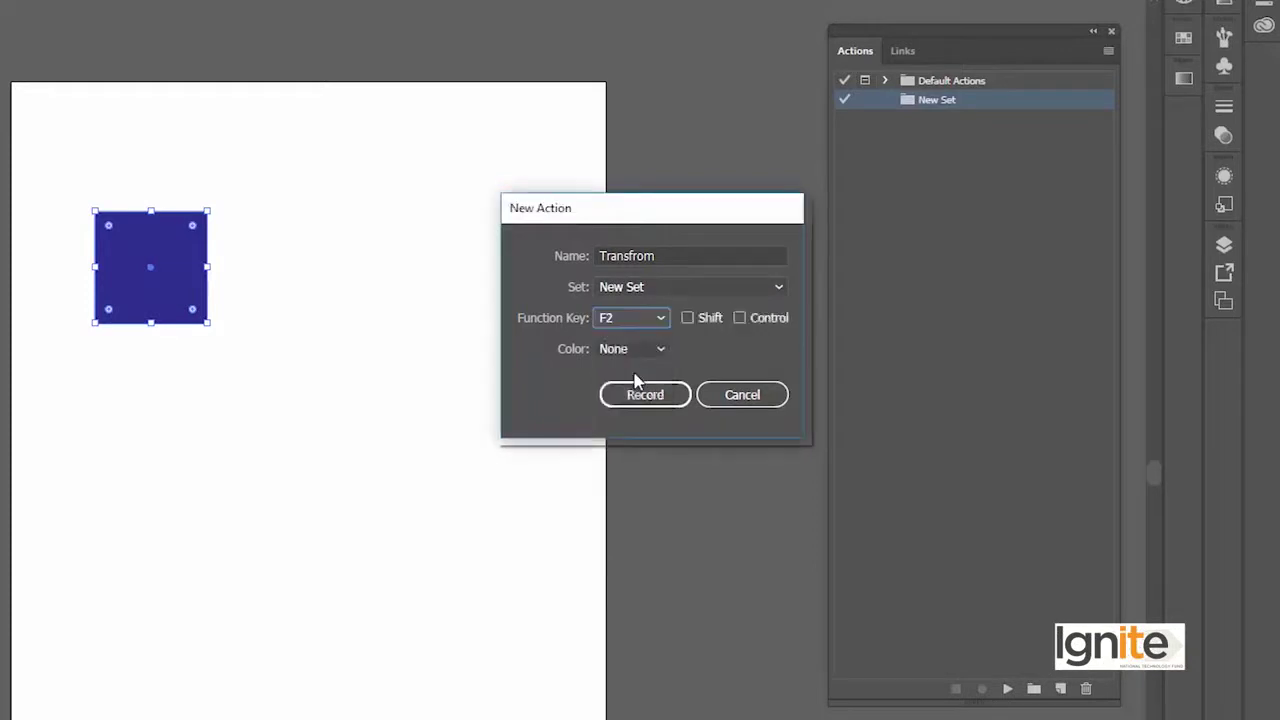
left_click(688, 318)
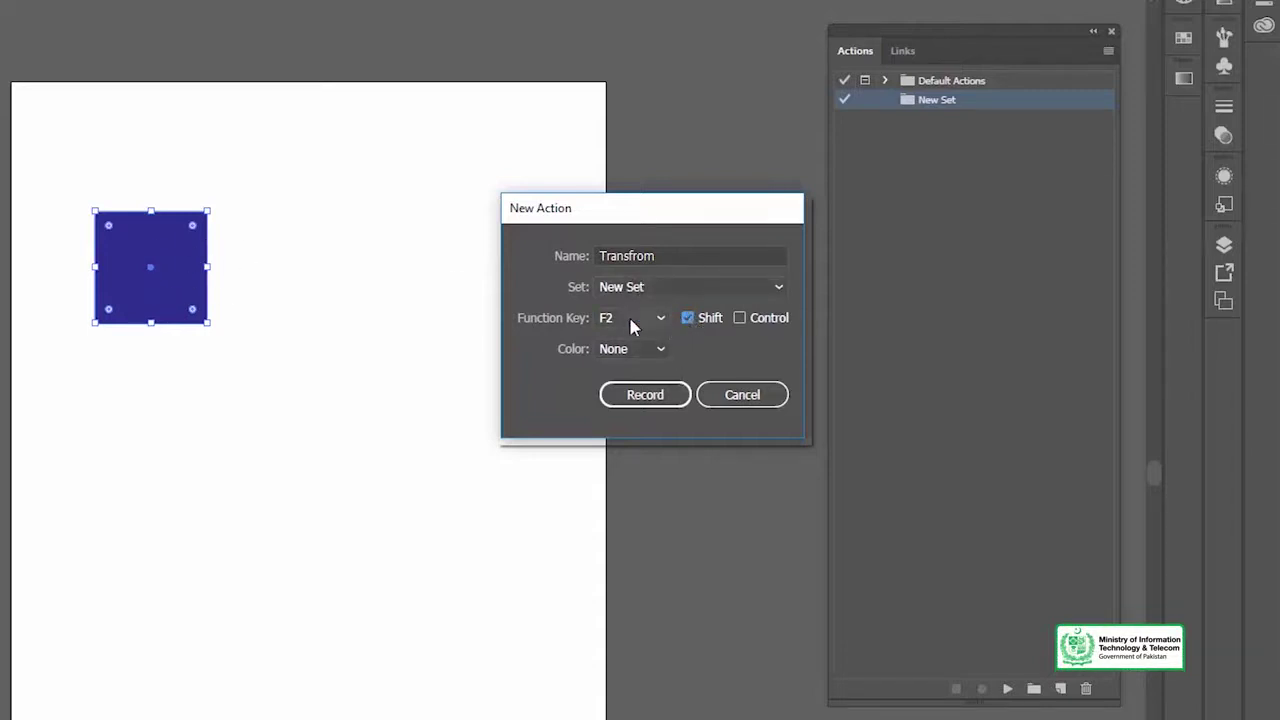
left_click(631, 354)
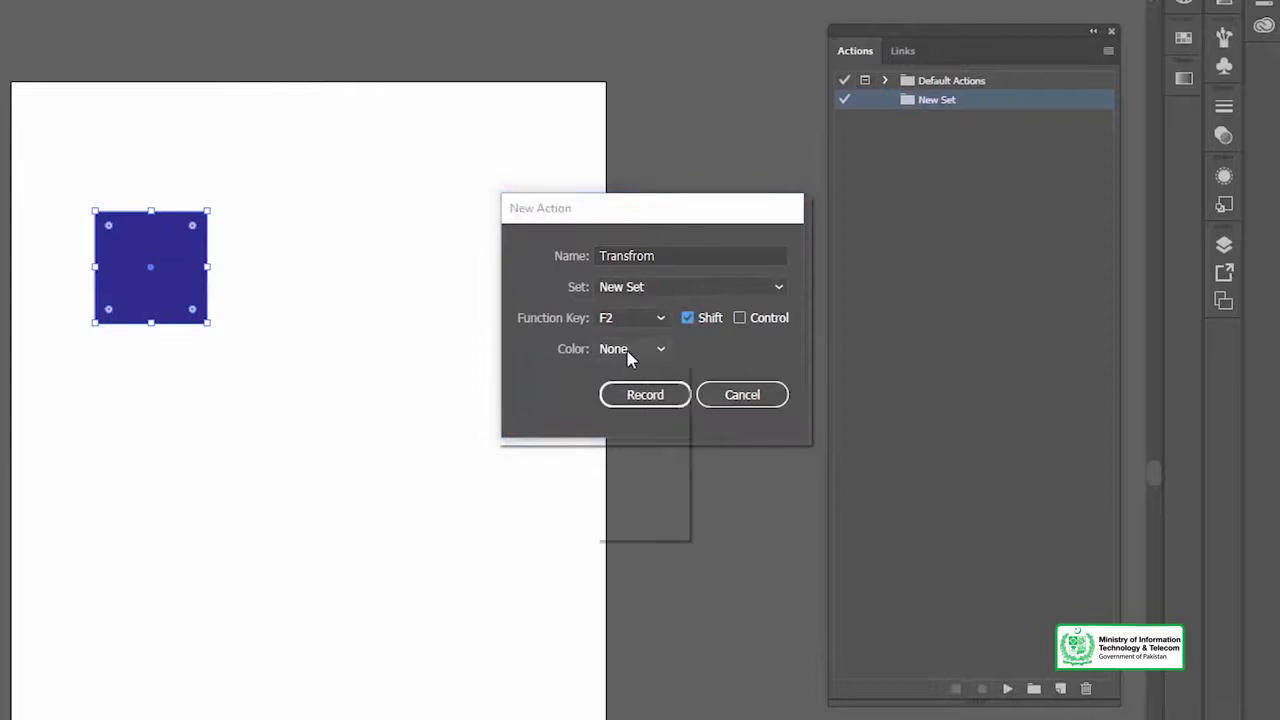
left_click(638, 398)
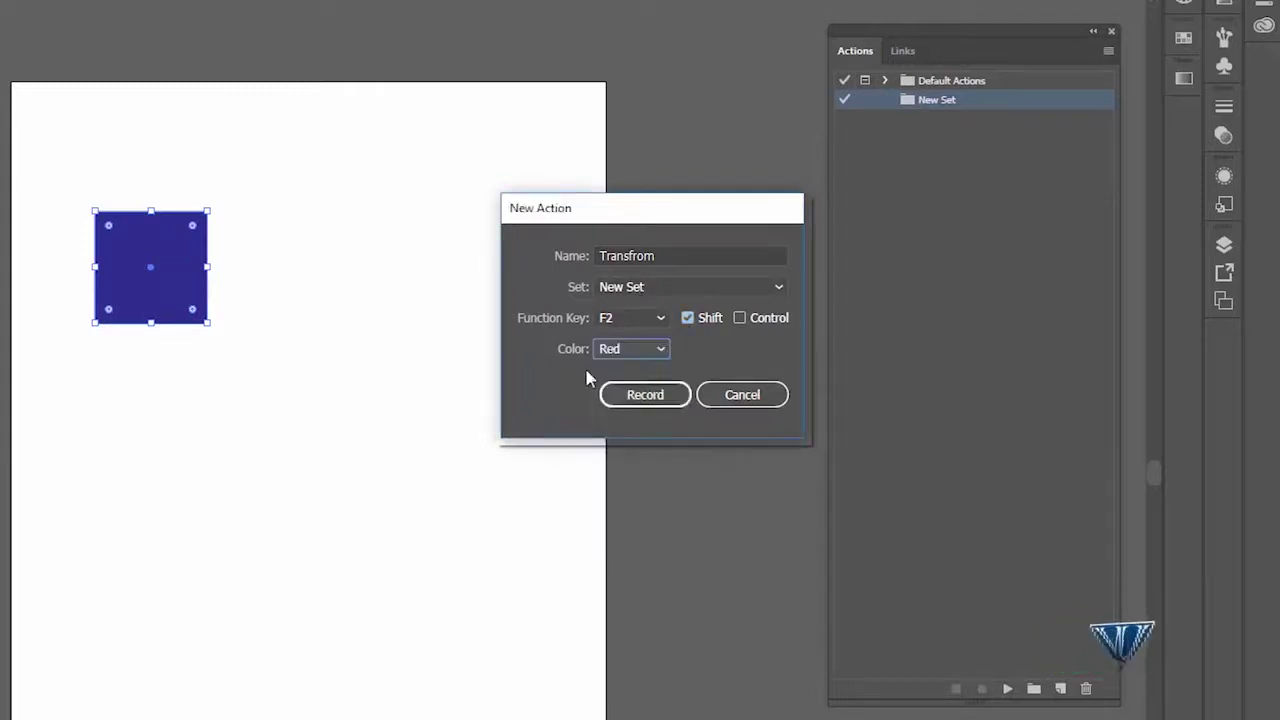
left_click(640, 396)
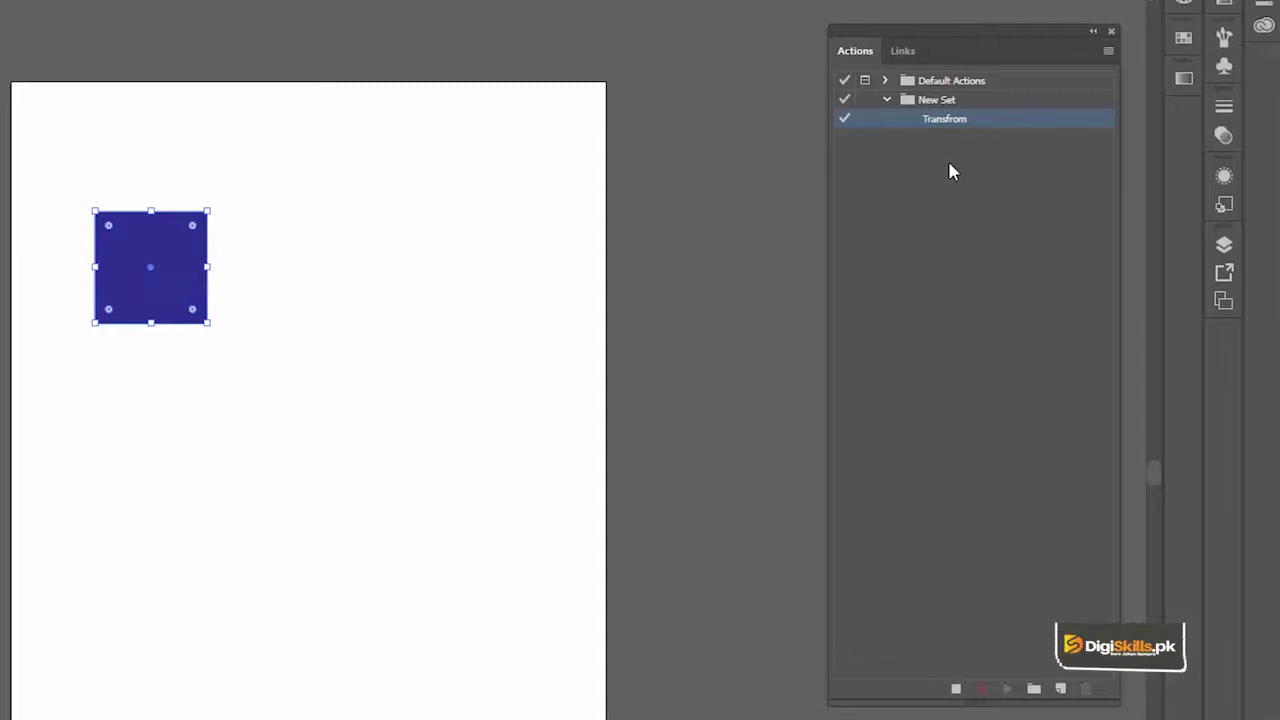
- Right-click the dark blue square to show its context menu
right_click(182, 262)
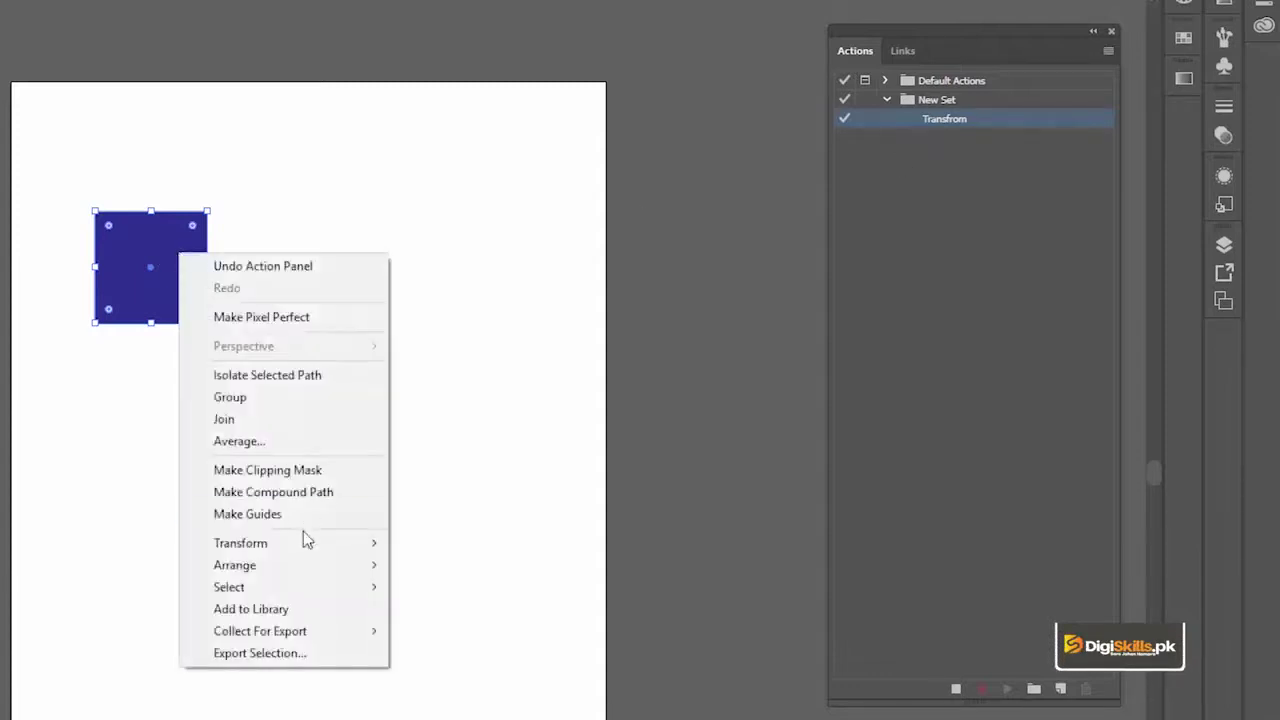
mouse_move(251, 439)
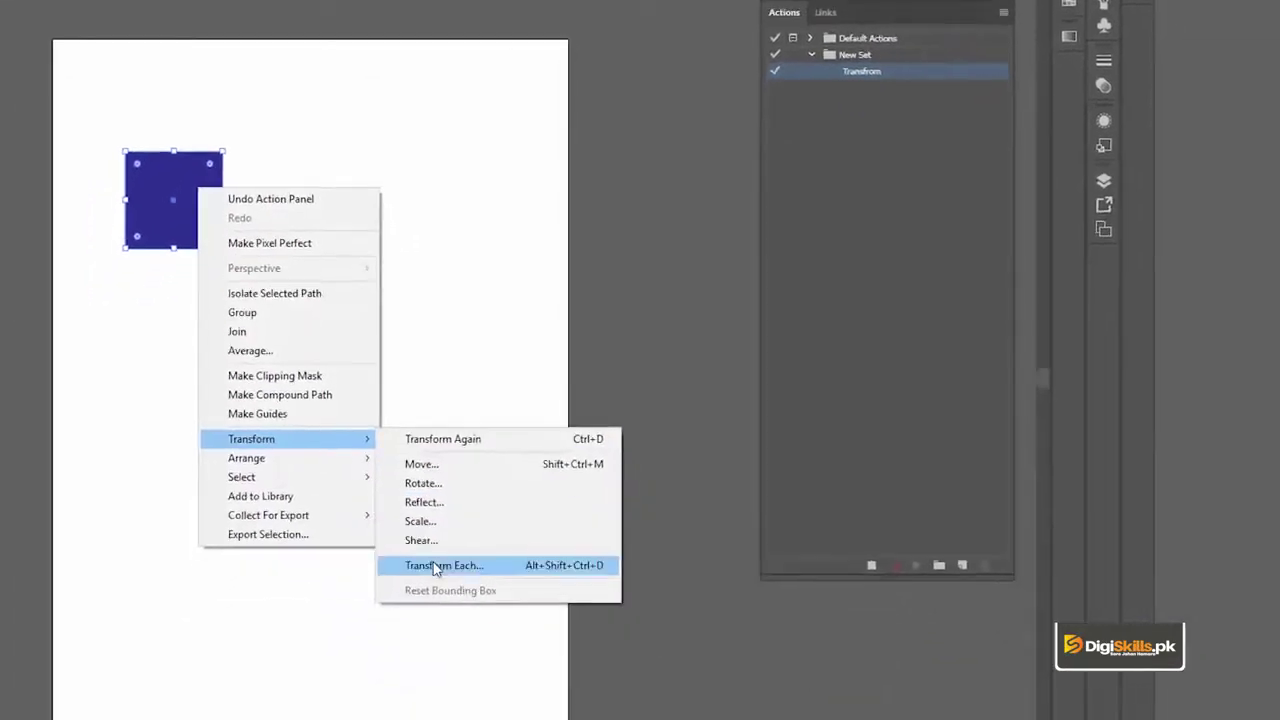
- Open Transform Each and set Scale to 132% horizontal and 159% vertical
left_click(435, 569)
left_click_drag(705, 46, 588, 62)
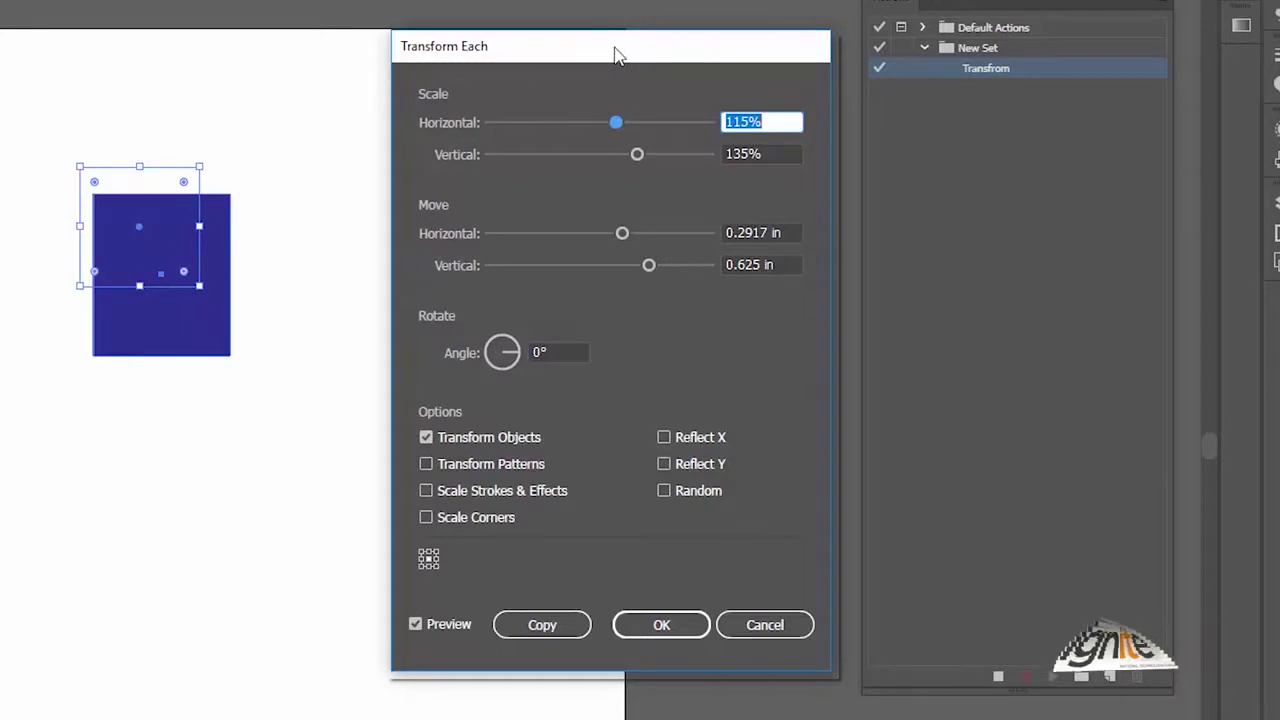
left_click_drag(606, 45, 606, 25)
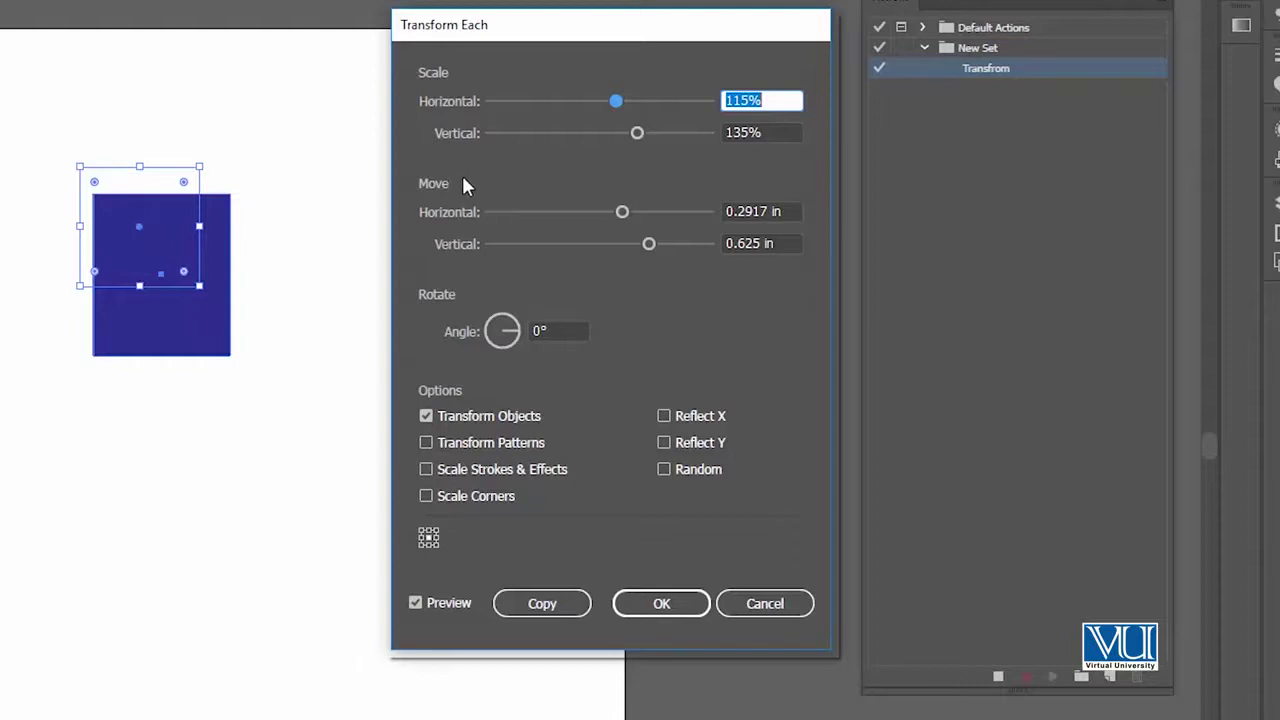
left_click_drag(528, 29, 531, 5)
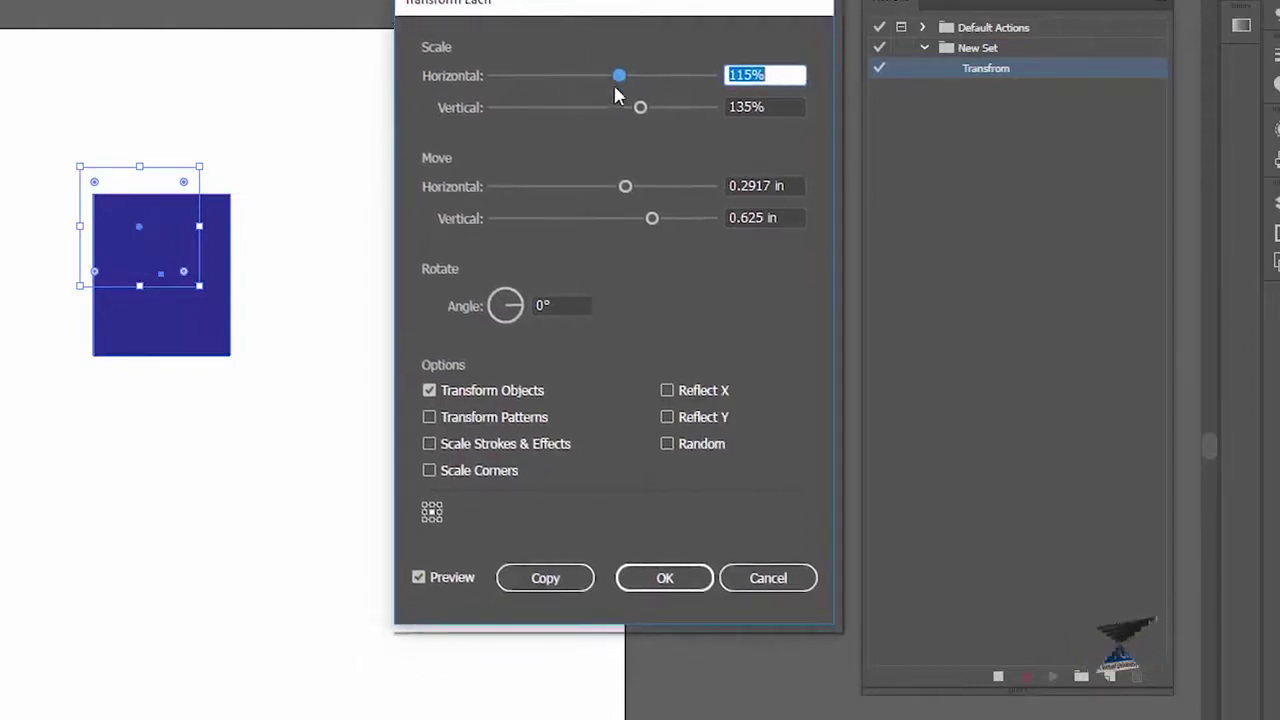
mouse_move(640, 107)
left_mouse_down()
mouse_move(665, 110)
mouse_move(623, 76)
mouse_move(649, 76)
mouse_move(584, 78)
mouse_move(637, 128)
left_mouse_up()
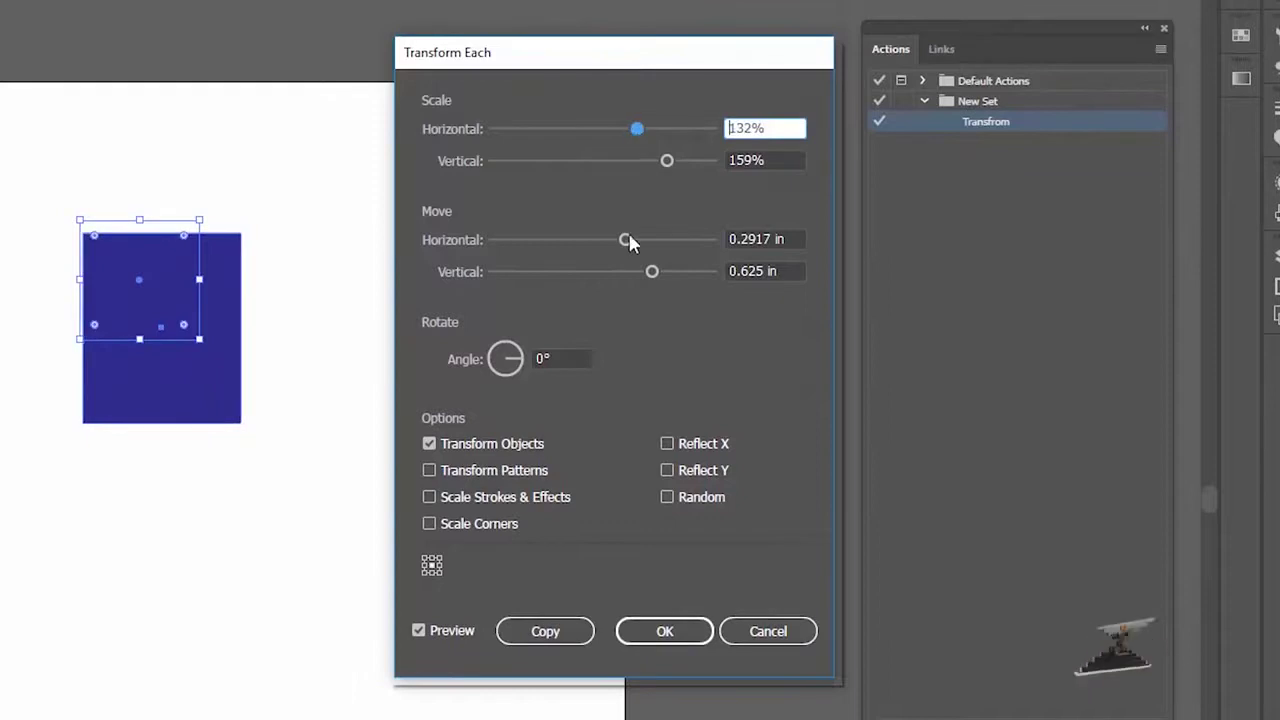
- Copy the square with Transform Each: move 0.9583 in by 1.3611 in, rotate 49°
mouse_move(625, 240)
left_mouse_down()
mouse_move(678, 241)
mouse_move(635, 272)
mouse_move(709, 272)
left_mouse_up()
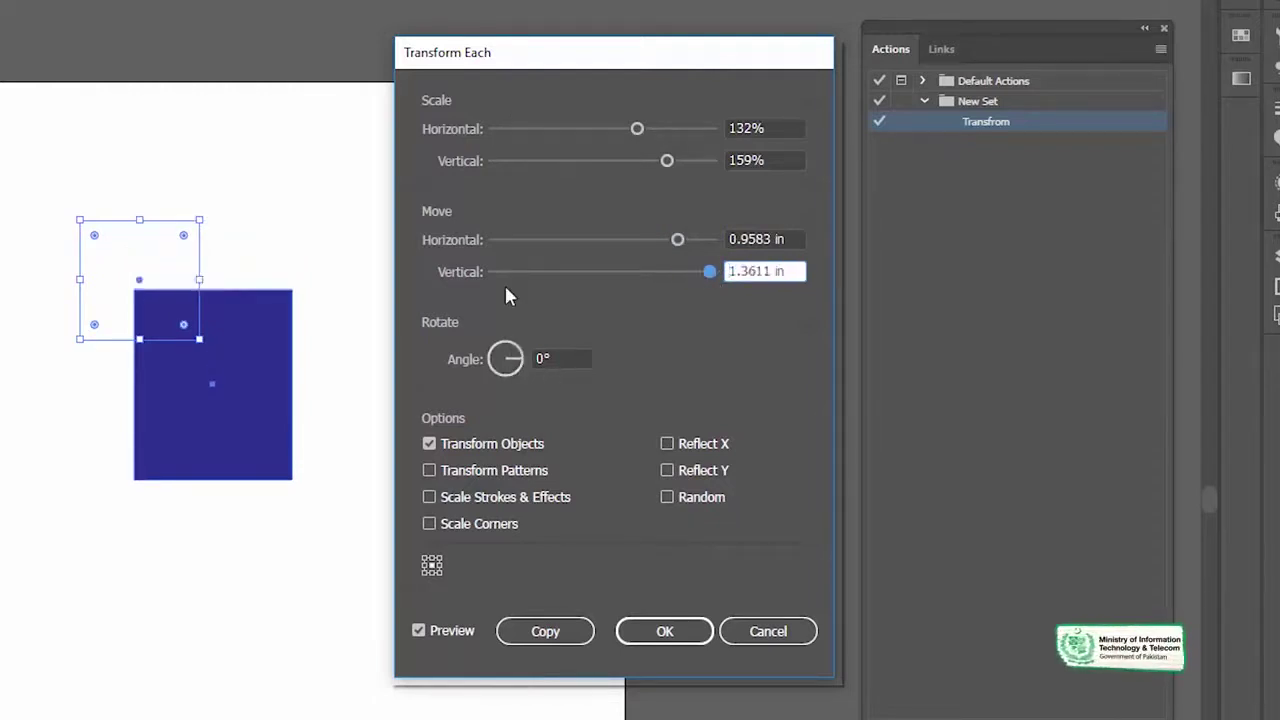
left_click(515, 351)
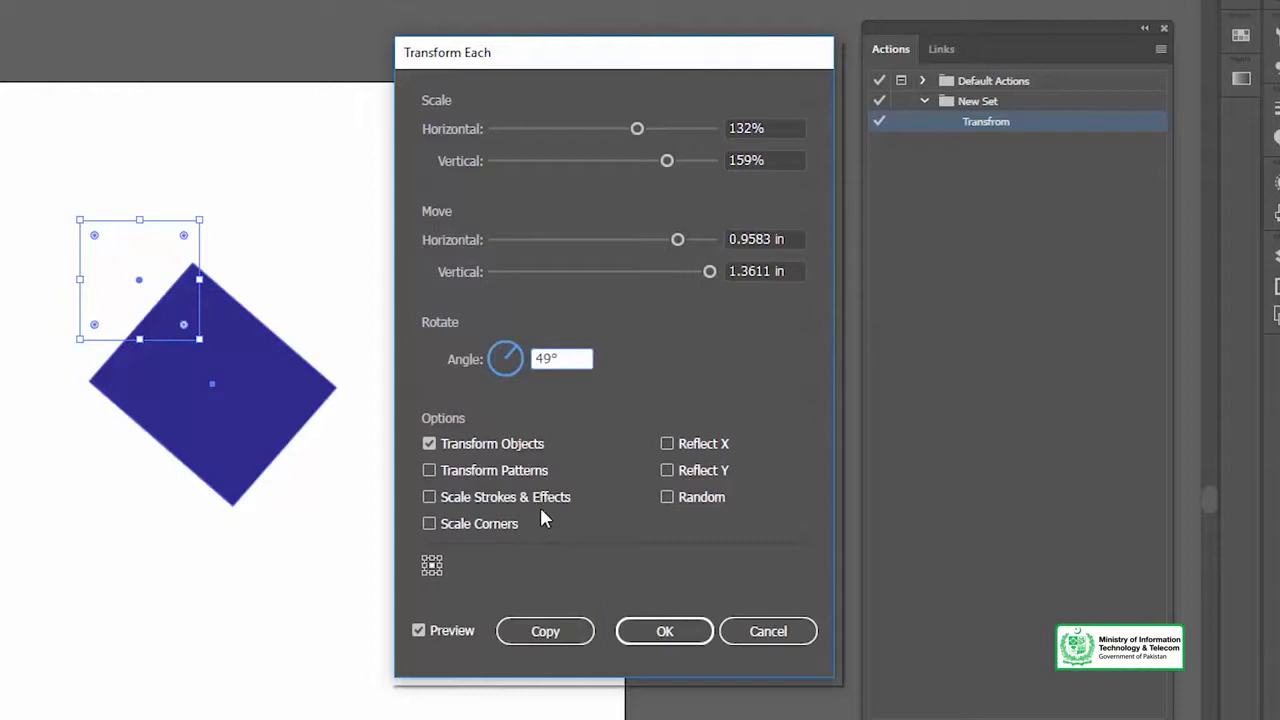
left_click(541, 636)
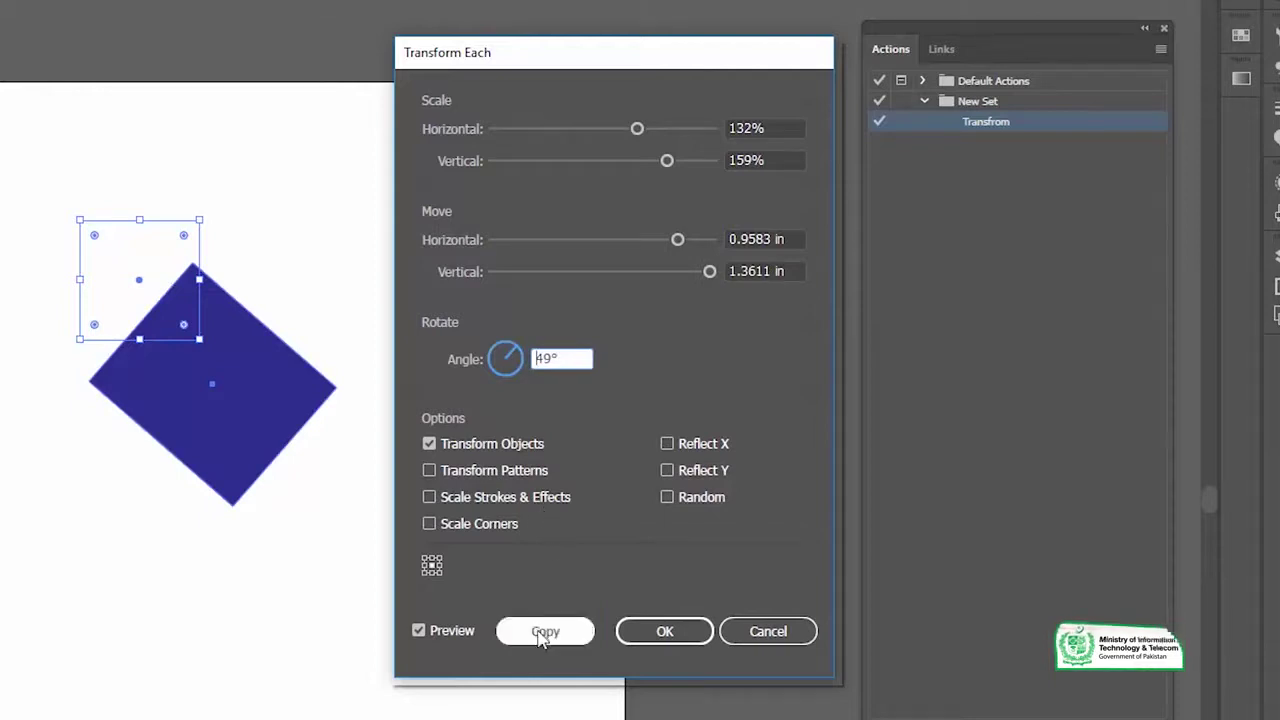
- Confirm the transformed copy, review the recorded Transform Each parameters, and stop recording
left_click(541, 636)
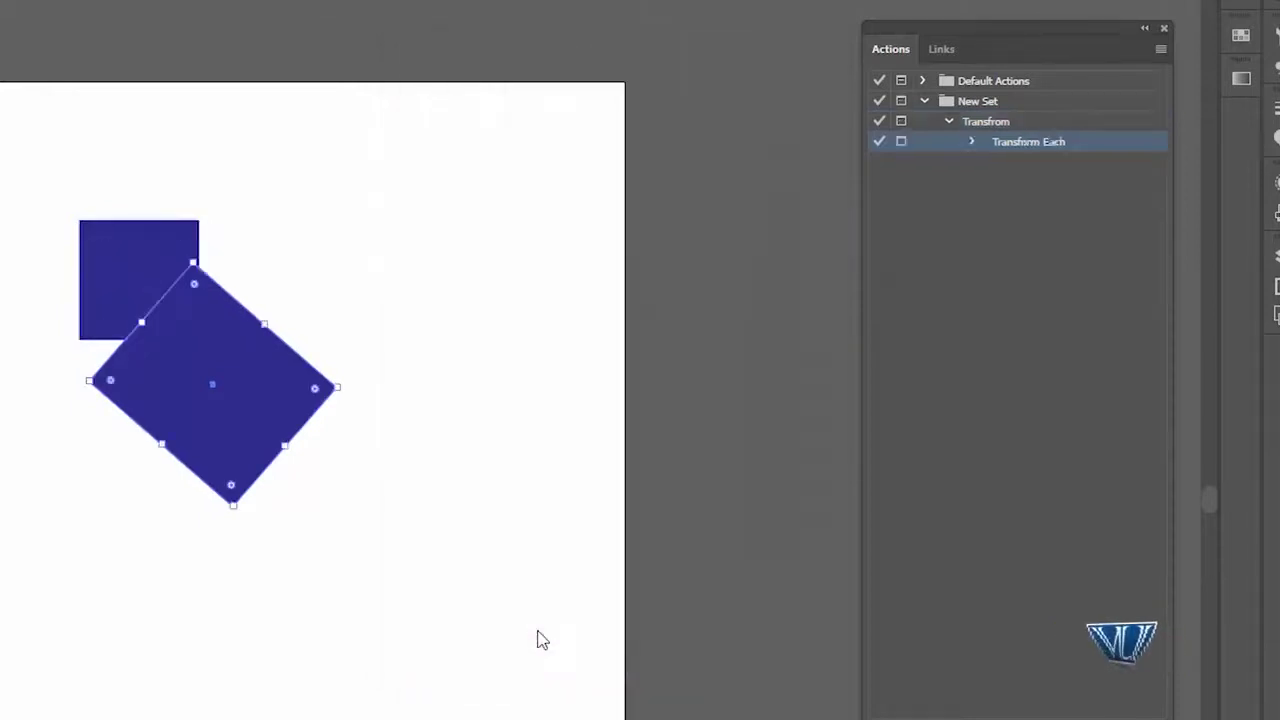
left_click(971, 141)
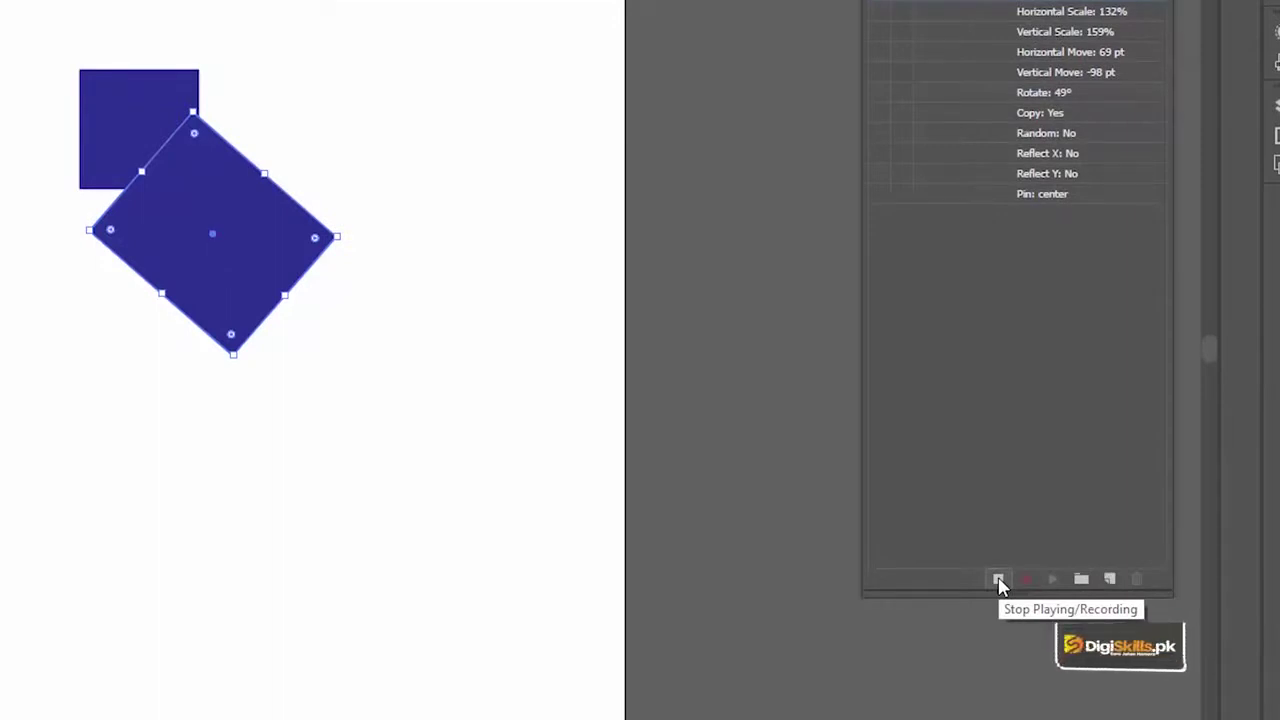
left_click(999, 580)
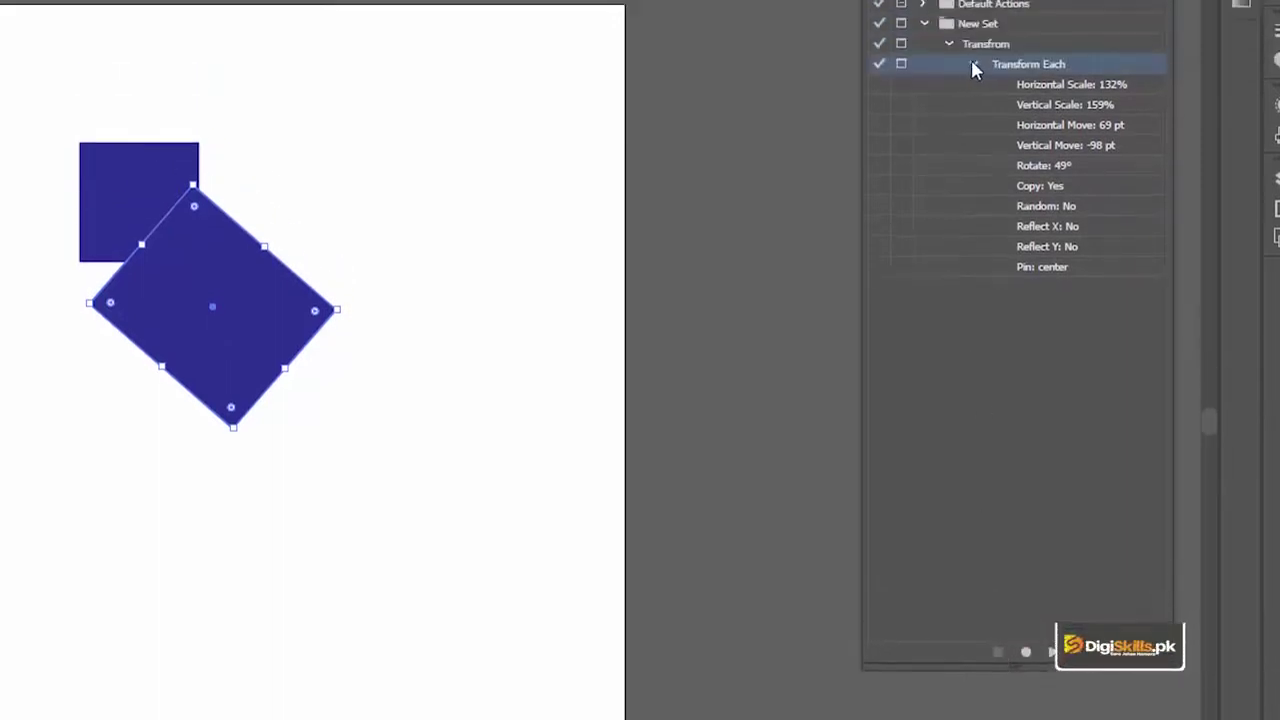
left_click(971, 199)
- Collapse the Transfrom action and delete both blue shapes from the artboard
left_click(948, 181)
left_click(982, 186)
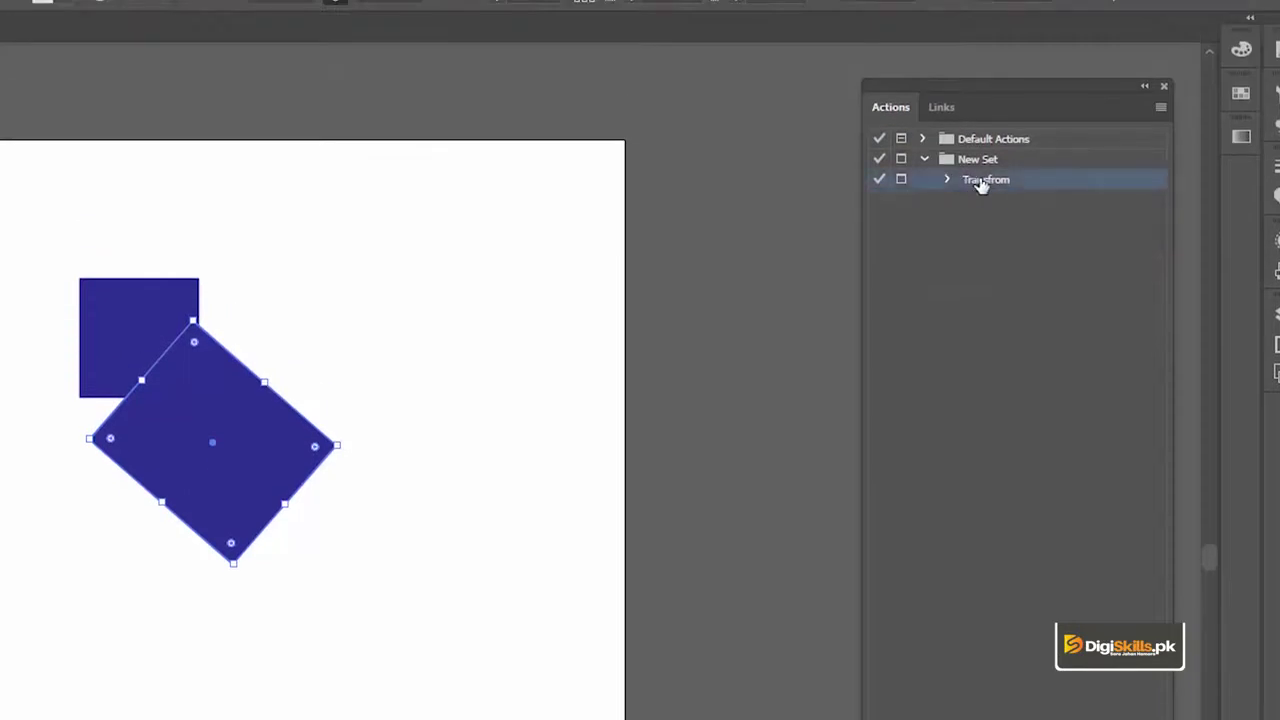
left_click(215, 268)
left_click_drag(22, 200, 345, 636)
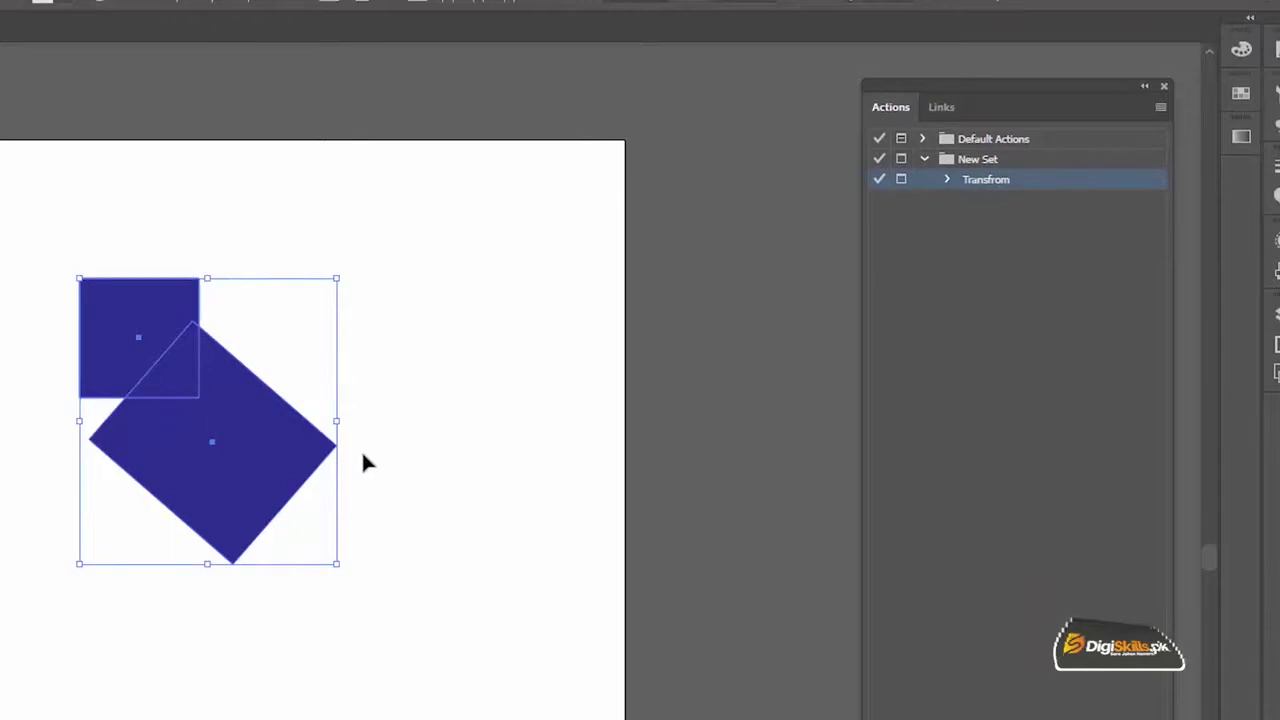
key("Delete")
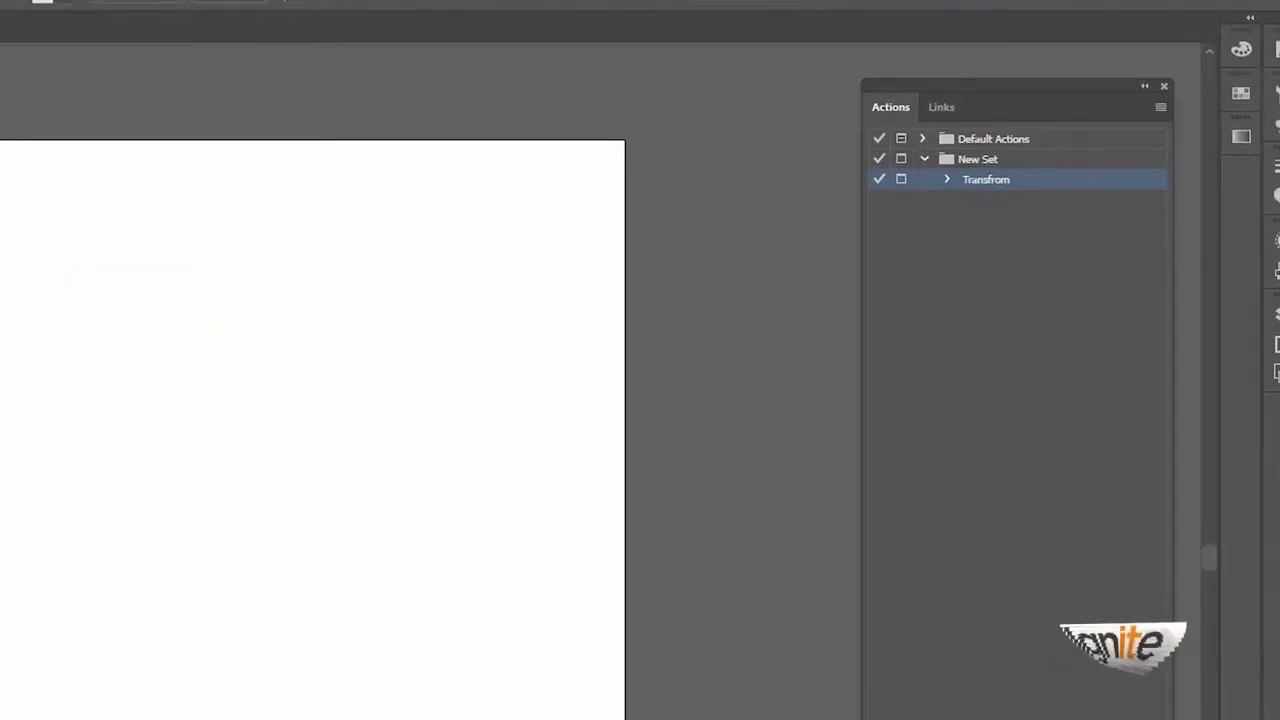
- Remove a stray shape and draw a small blue hexagon with the Polygon tool
left_click_drag(435, 254, 480, 294)
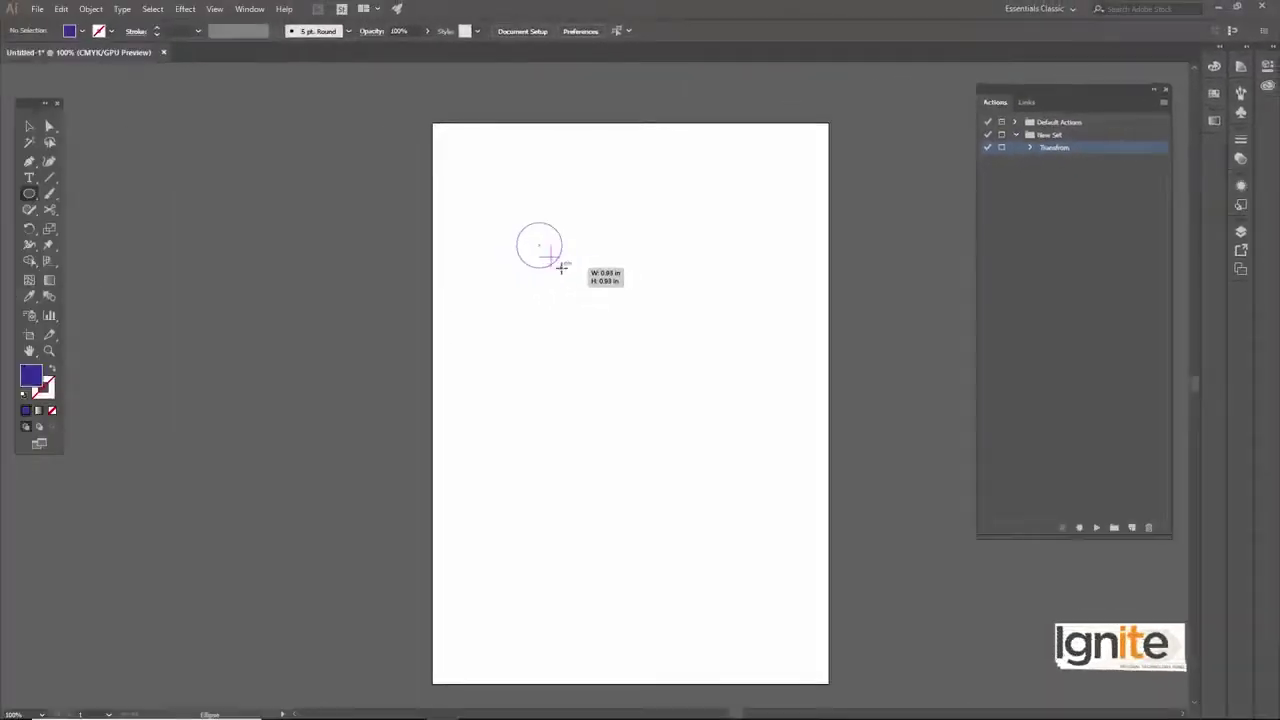
key("Delete")
left_click(31, 195)
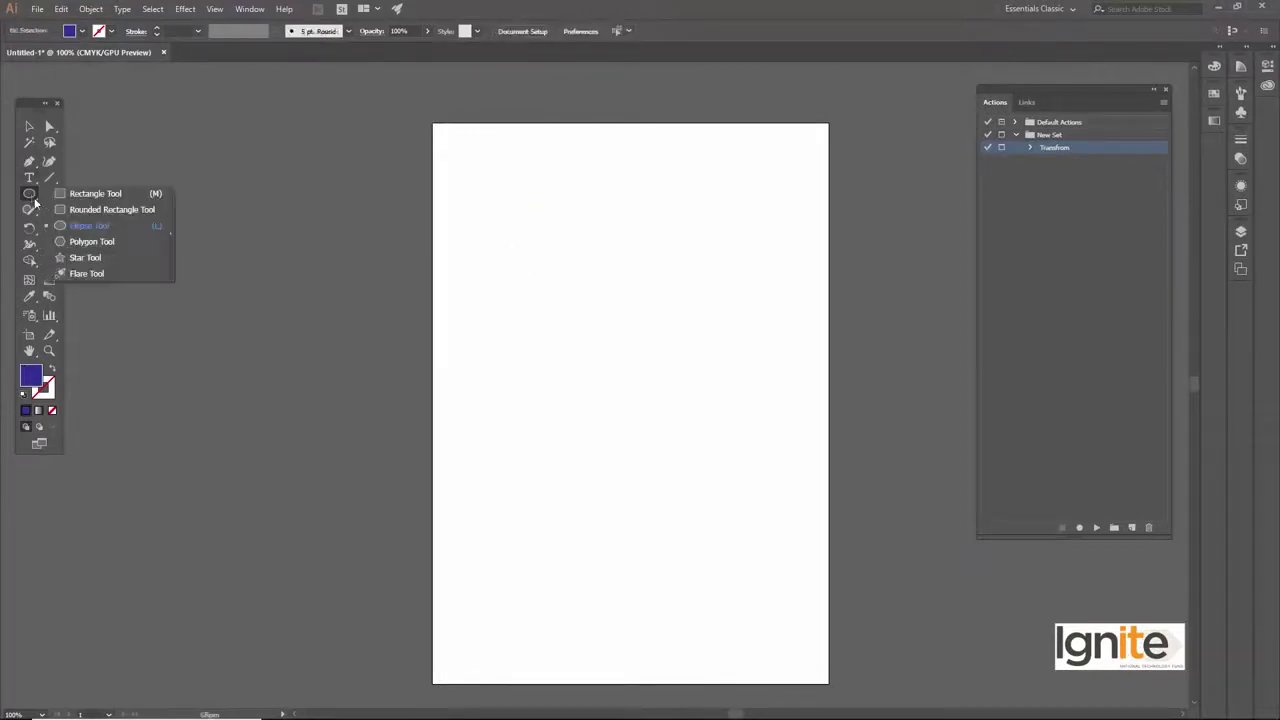
left_click(84, 242)
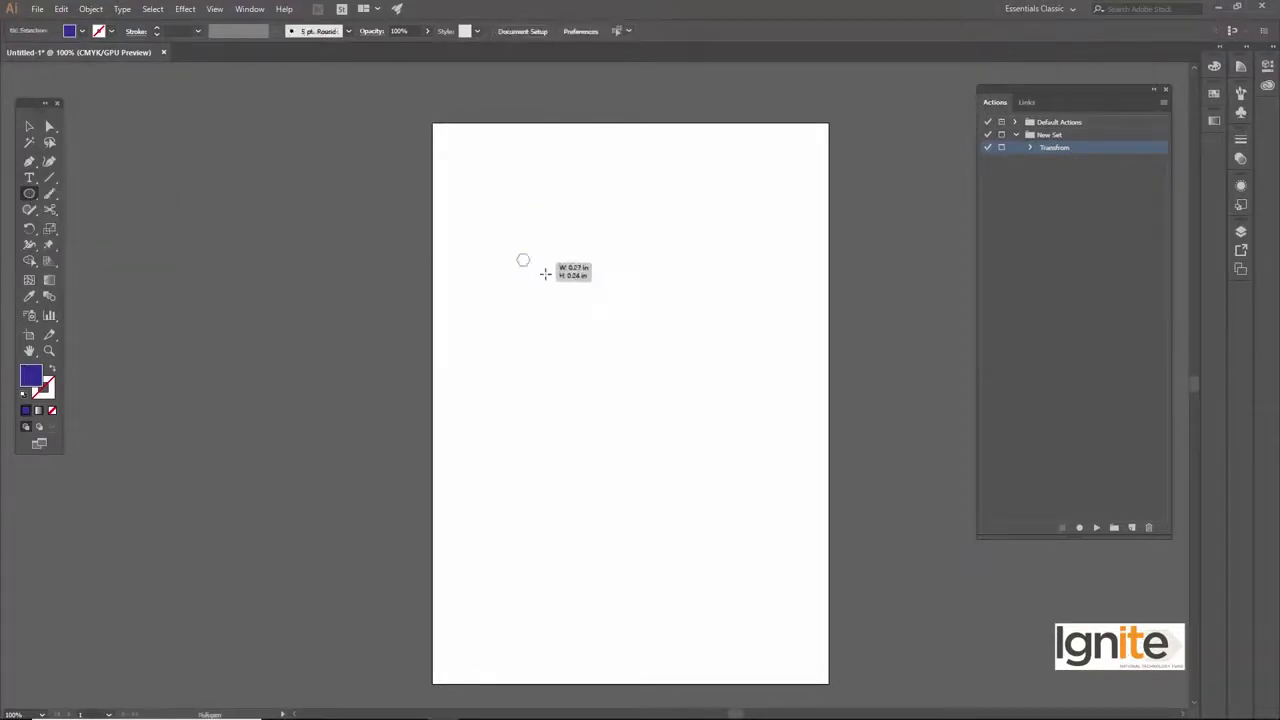
left_click_drag(545, 273, 574, 291)
- Nudge the hexagon slightly right and open Transform Each for it
key("v")
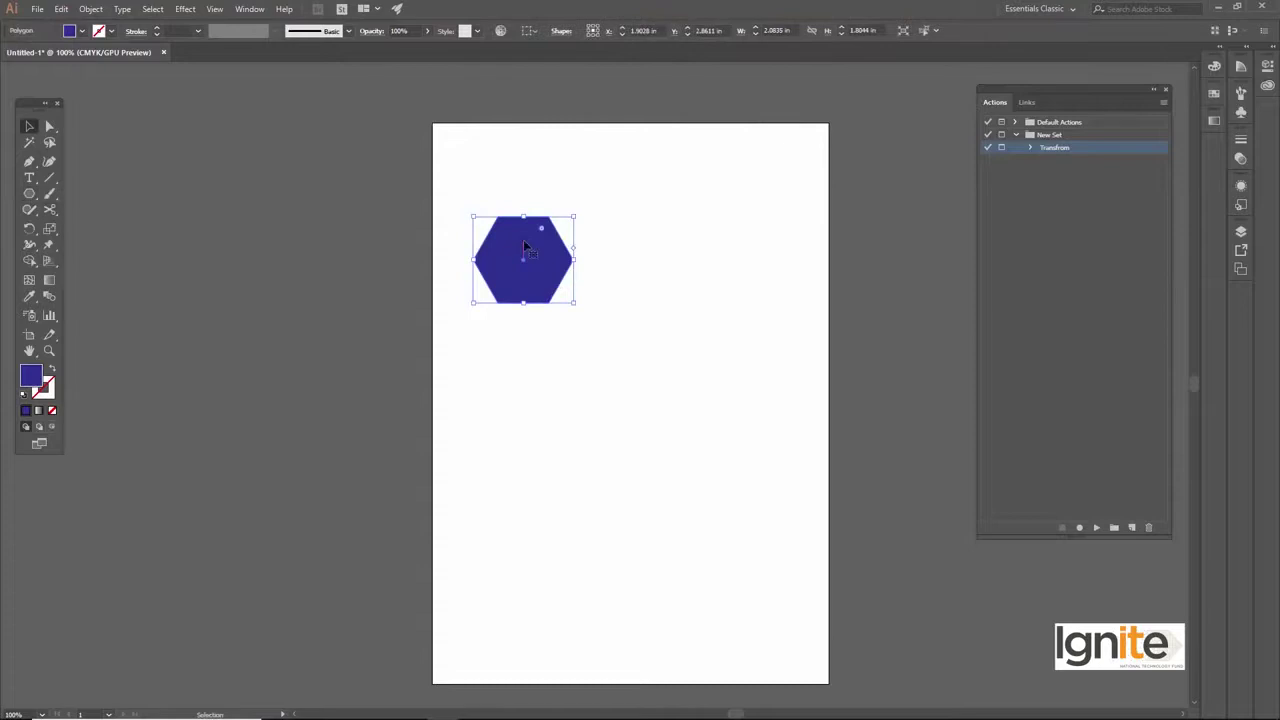
left_click_drag(531, 239, 539, 240)
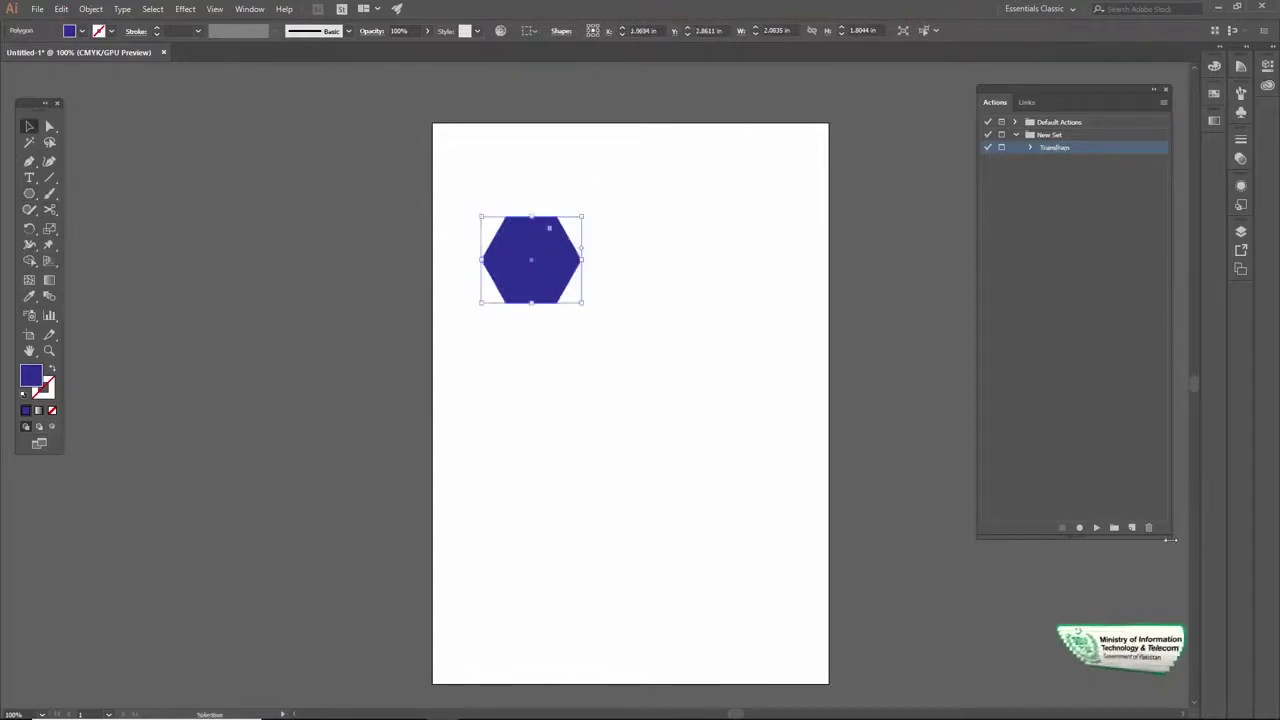
left_click(1097, 528)
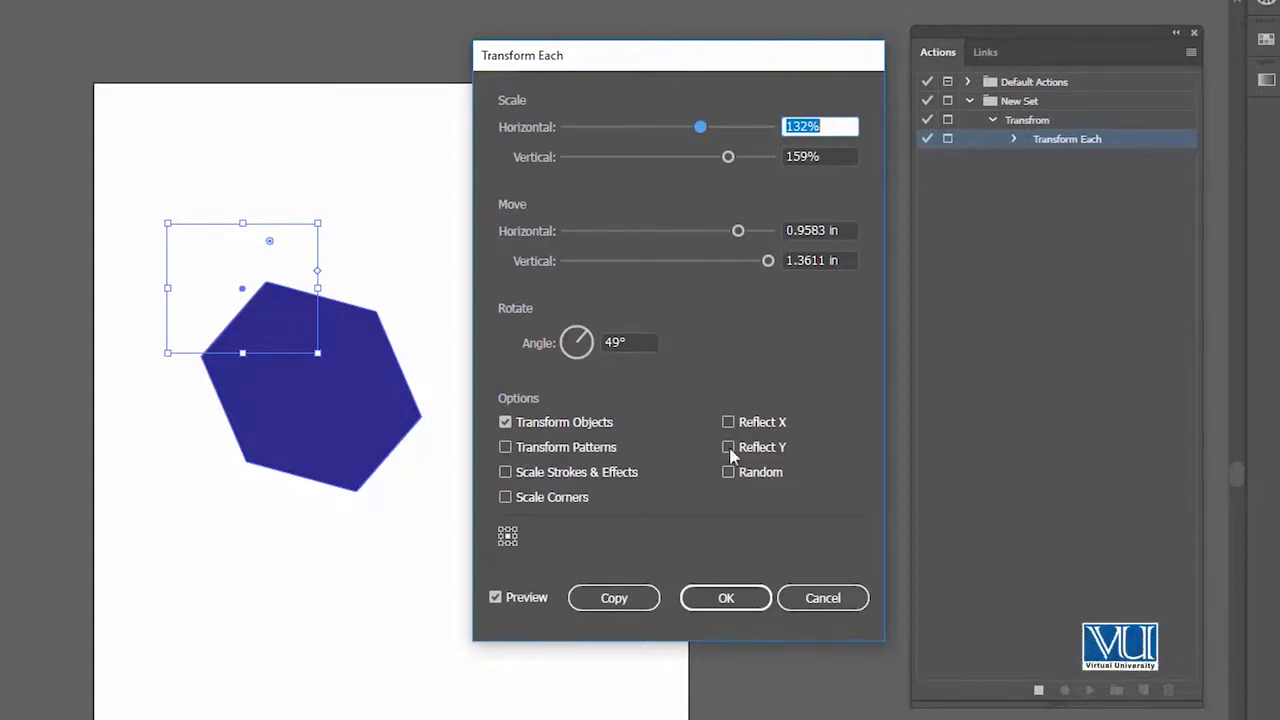
- Cancel Transform Each and toggle the recorded step's dialog setting in the Actions panel
left_click(822, 598)
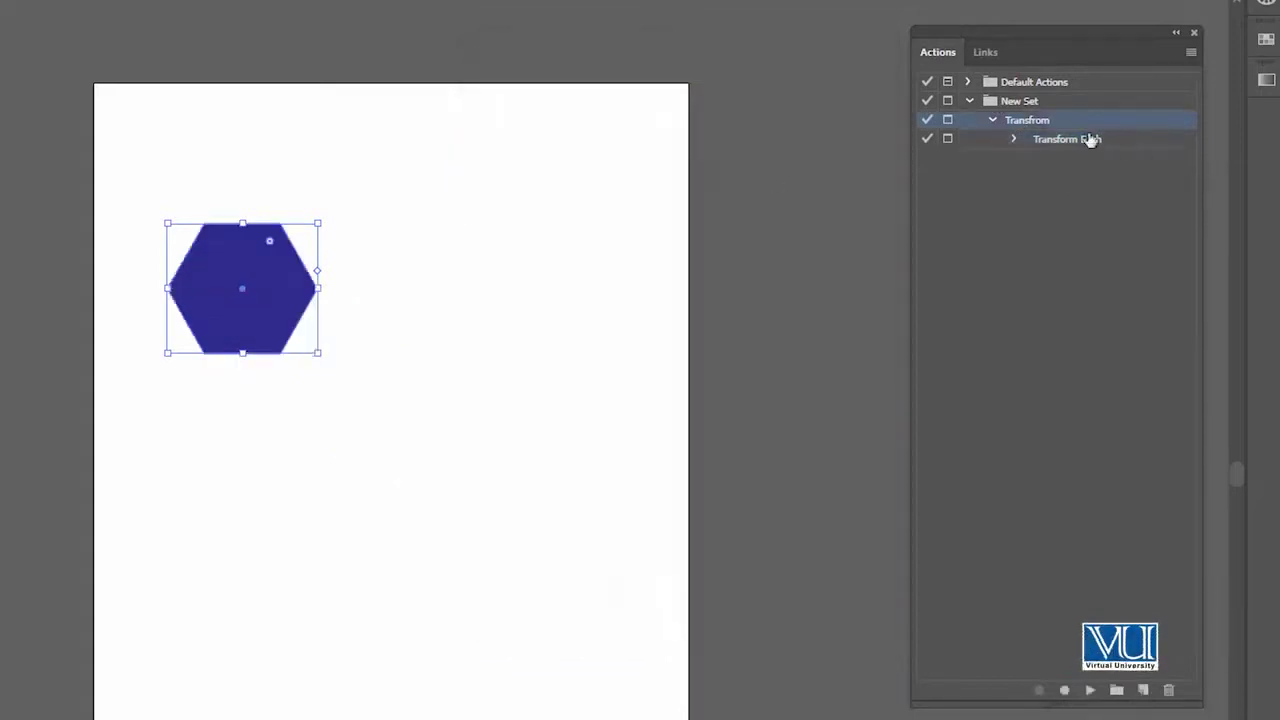
left_click(1013, 140)
left_click(1073, 160)
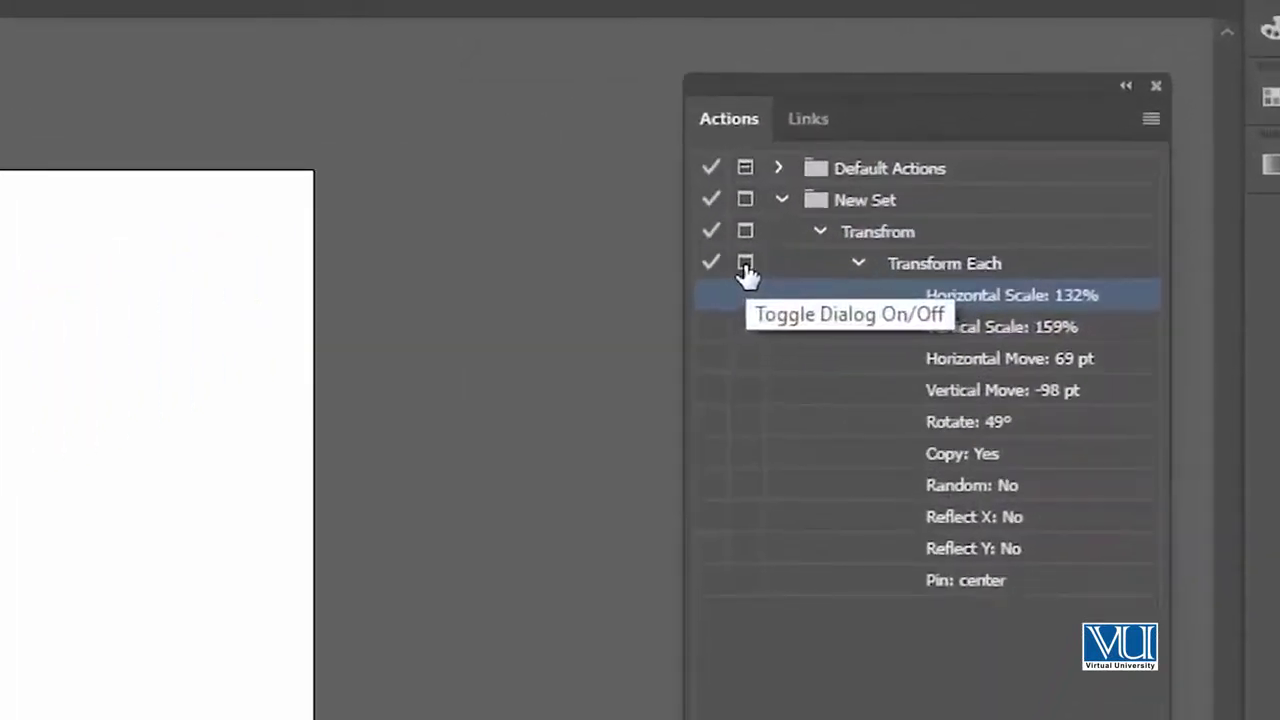
left_click(745, 264)
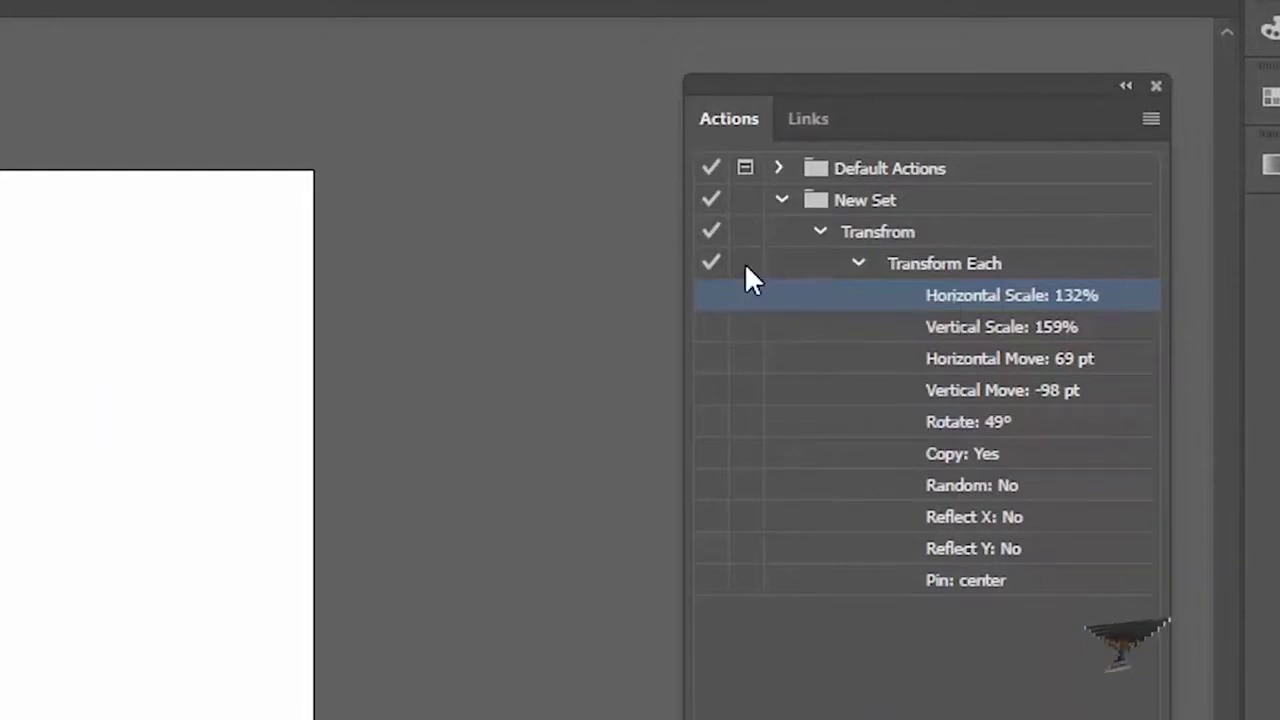
left_click(858, 263)
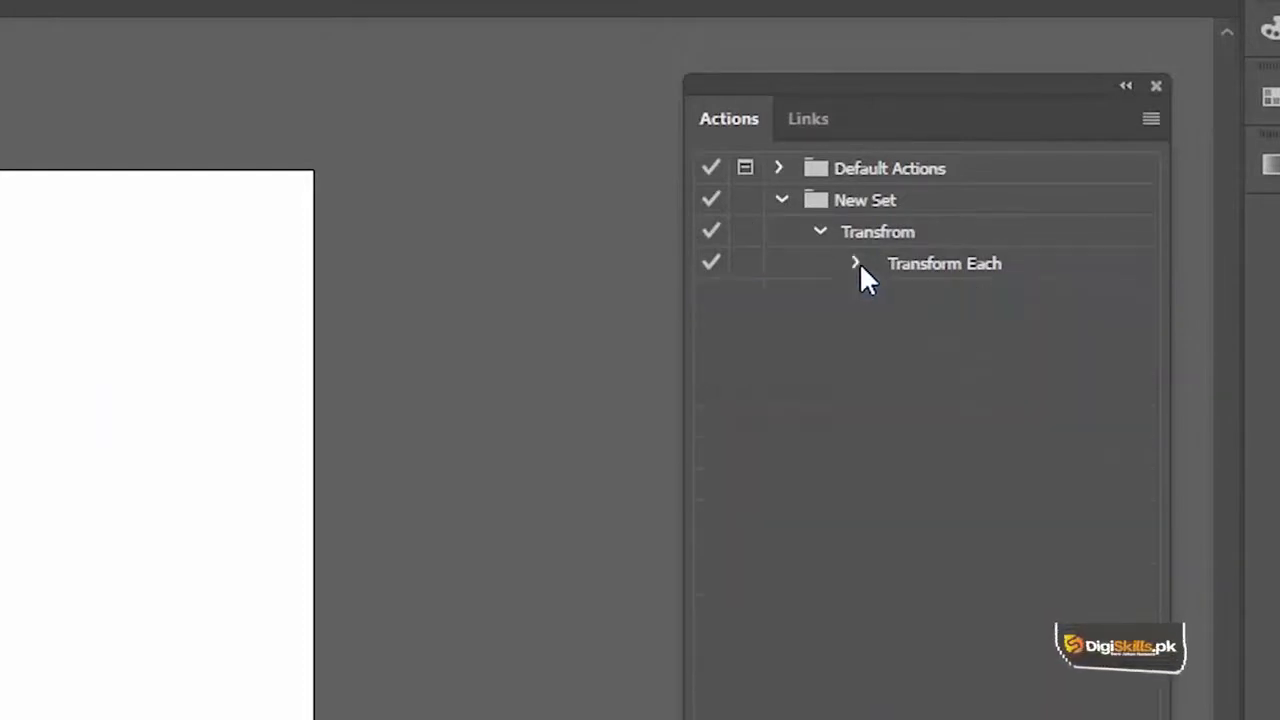
- Select the Transfrom action and collapse the Transform Each step's parameter list
left_click(864, 250)
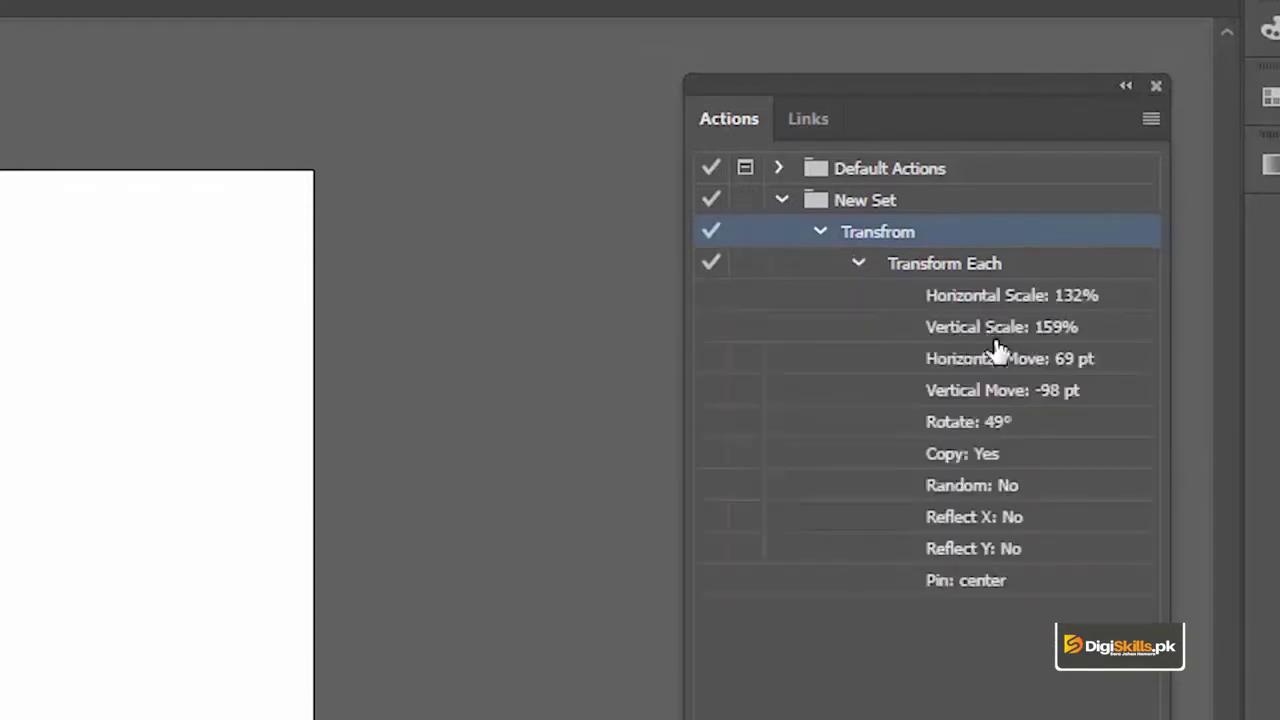
left_click(856, 264)
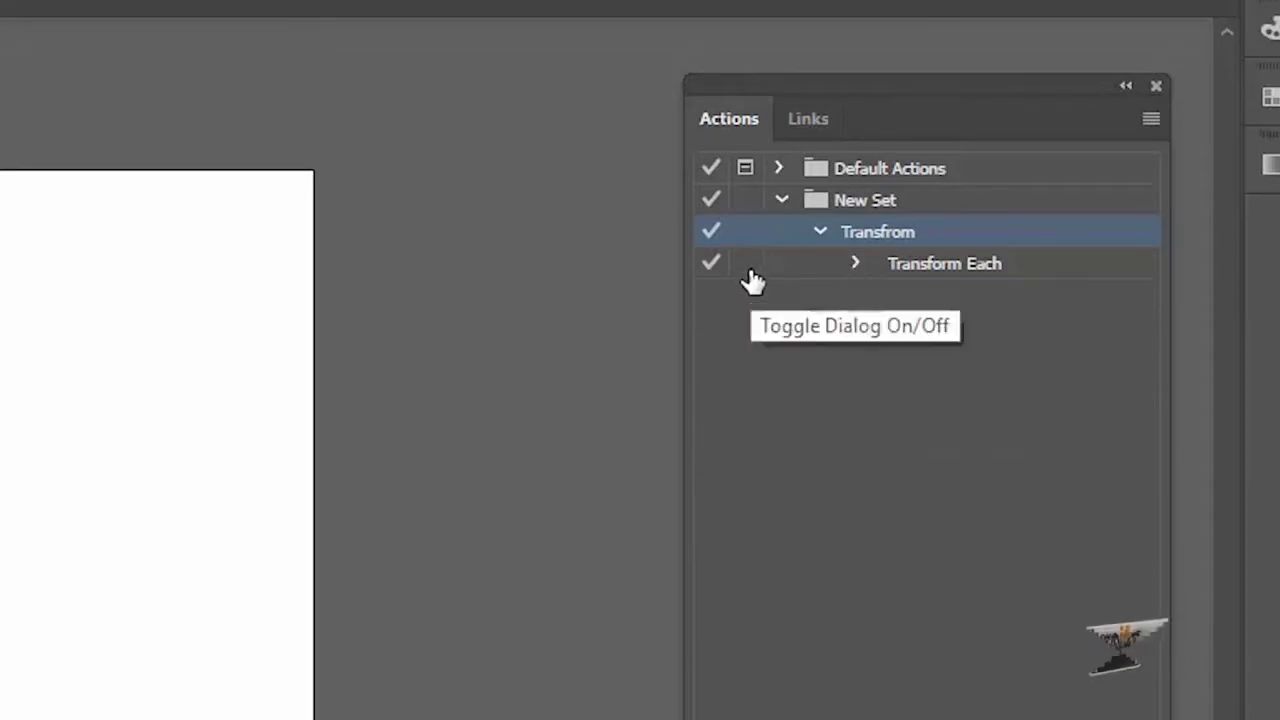
mouse_move(745, 263)
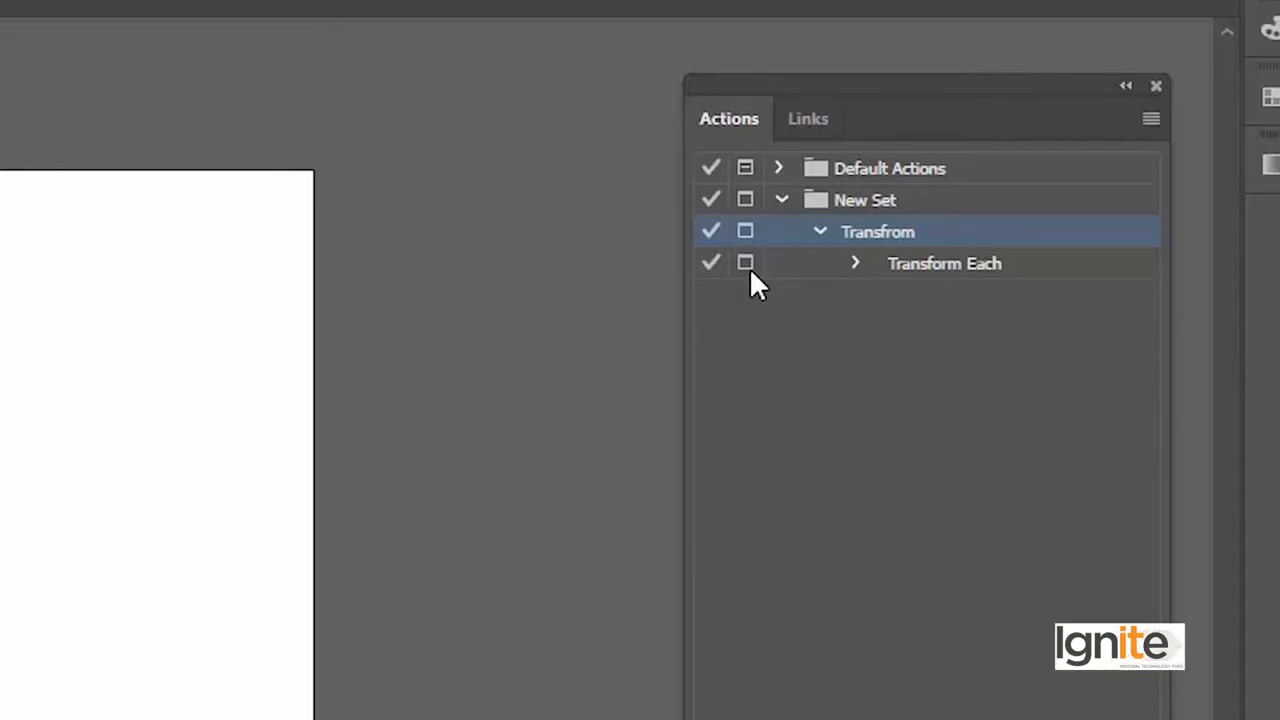
left_click(856, 263)
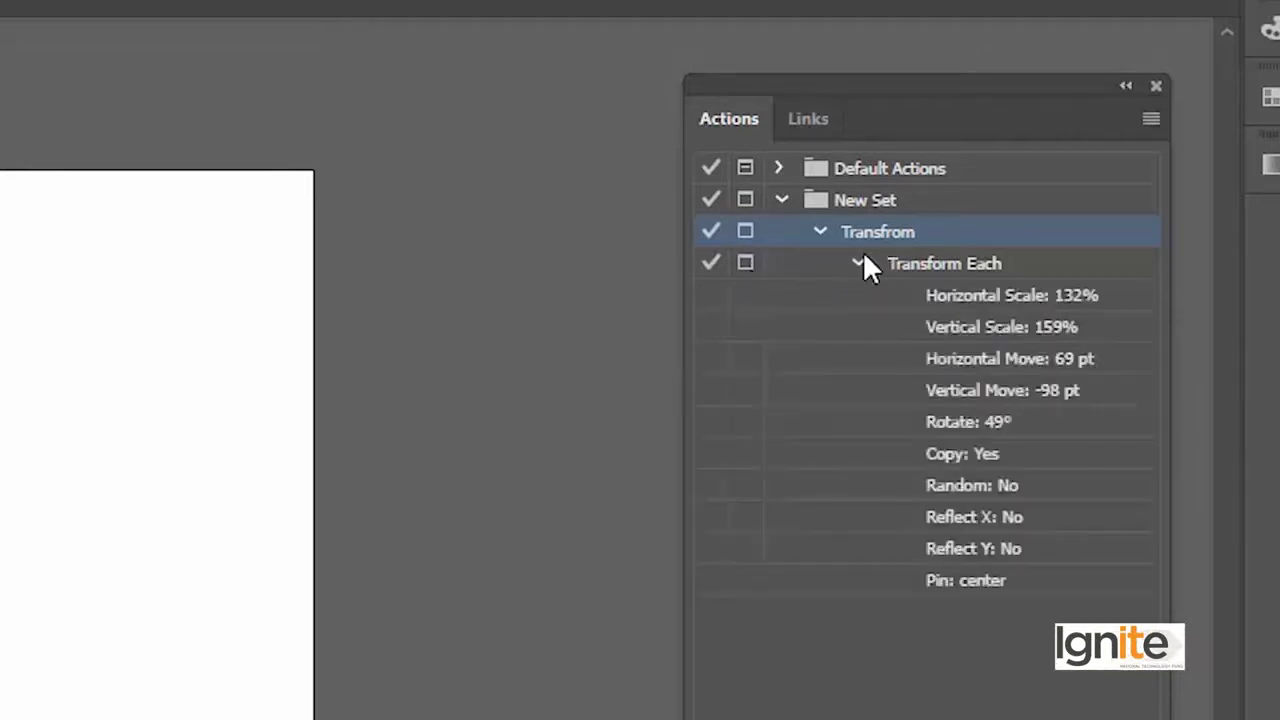
left_click(858, 263)
- Turn off the Transform Each dialog pause and play the Transfrom action on the hexagon
left_click(905, 266)
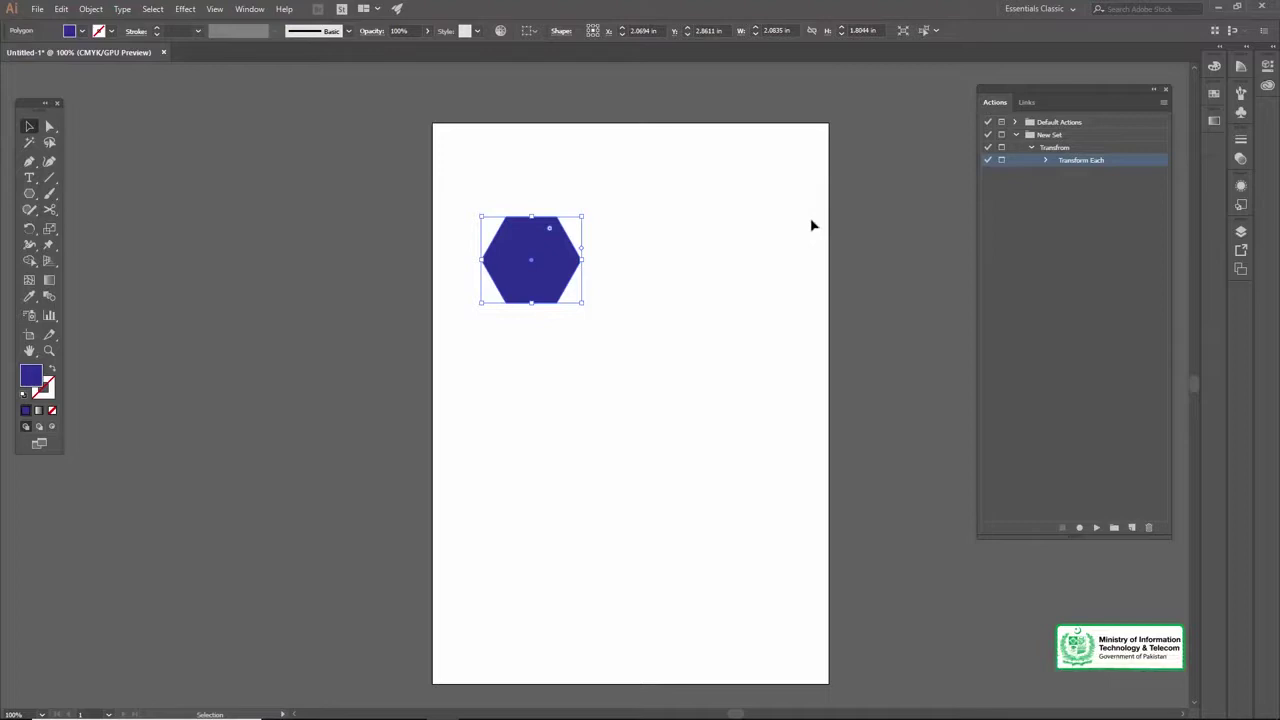
left_click(1002, 161)
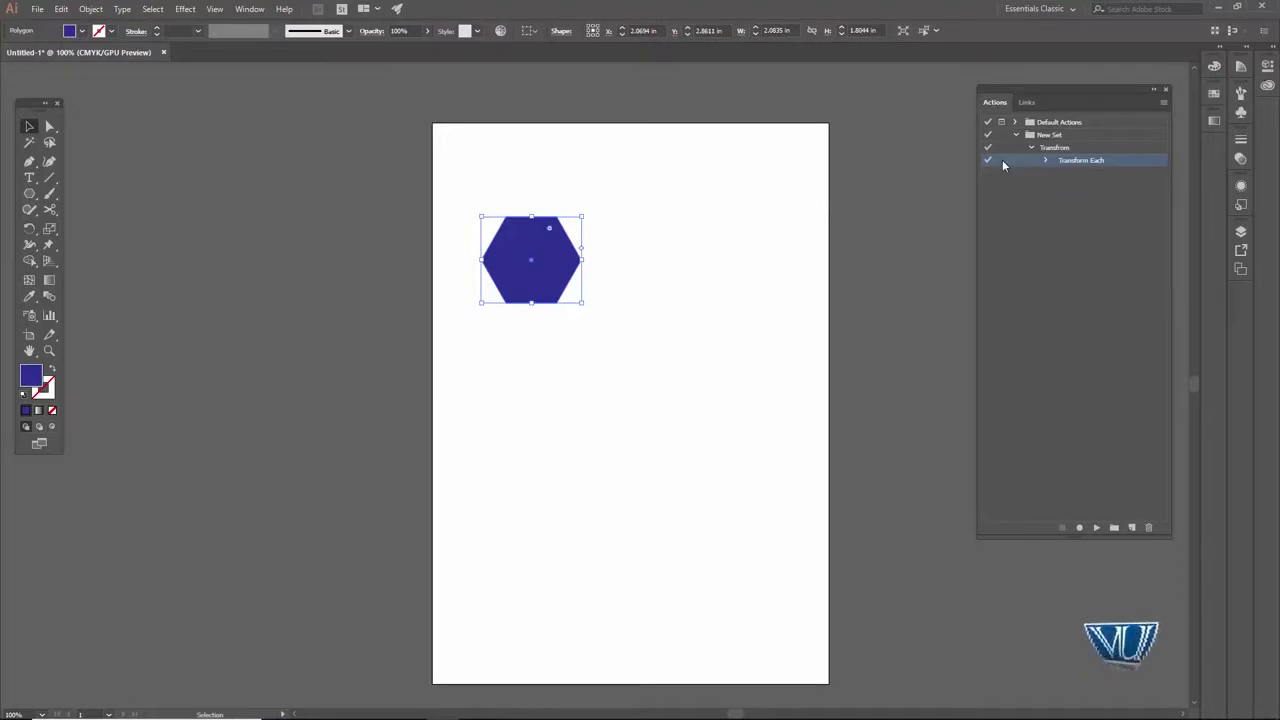
left_click(1063, 147)
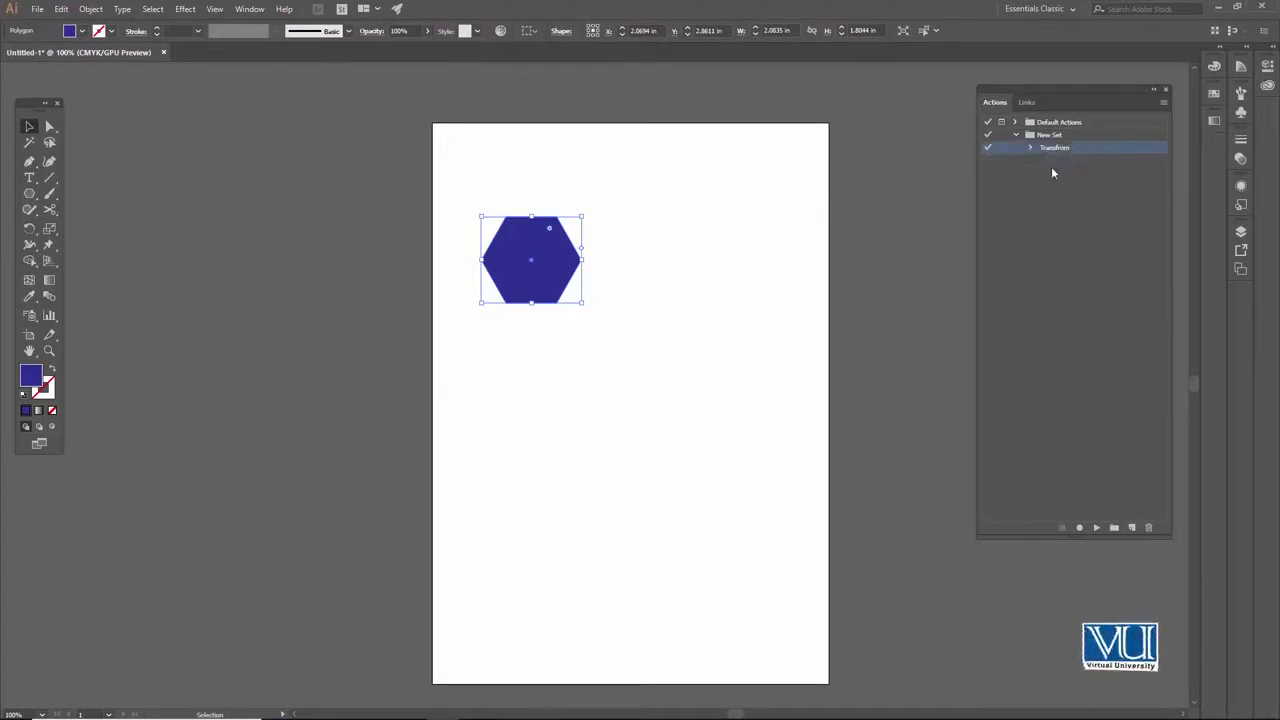
left_click(1097, 527)
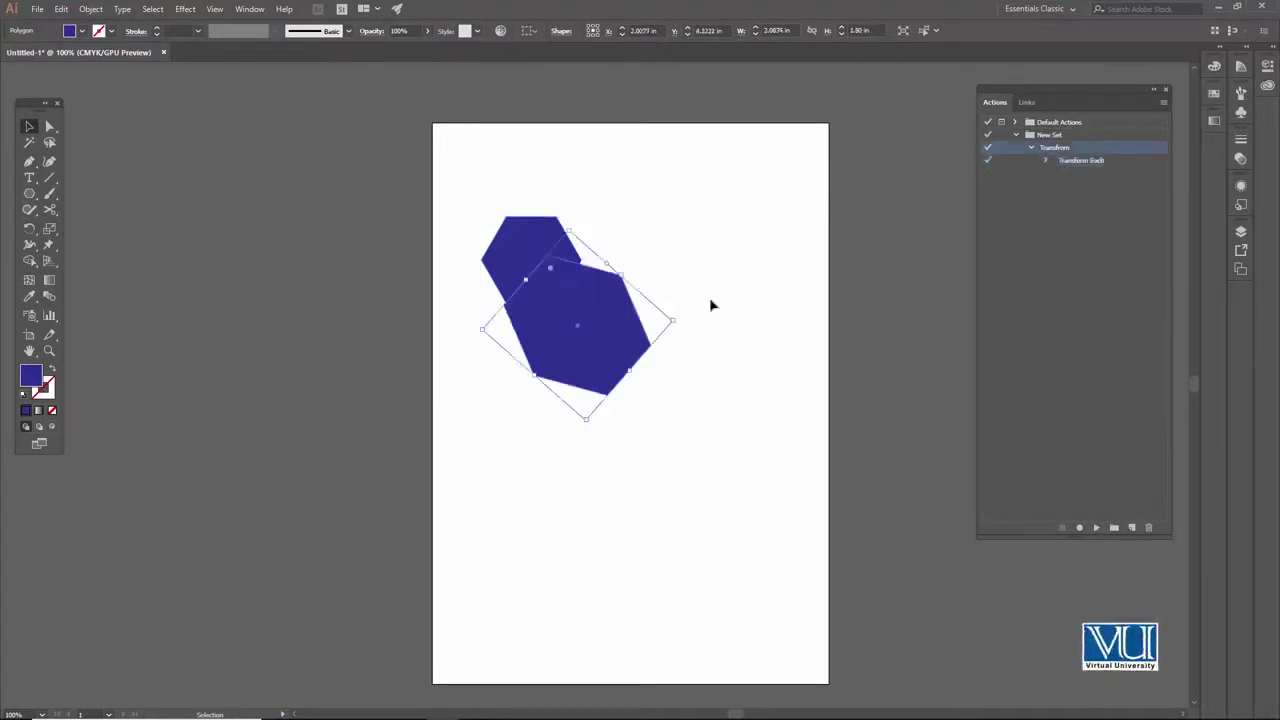
- Select all and delete both hexagons from the artboard
left_click(650, 231)
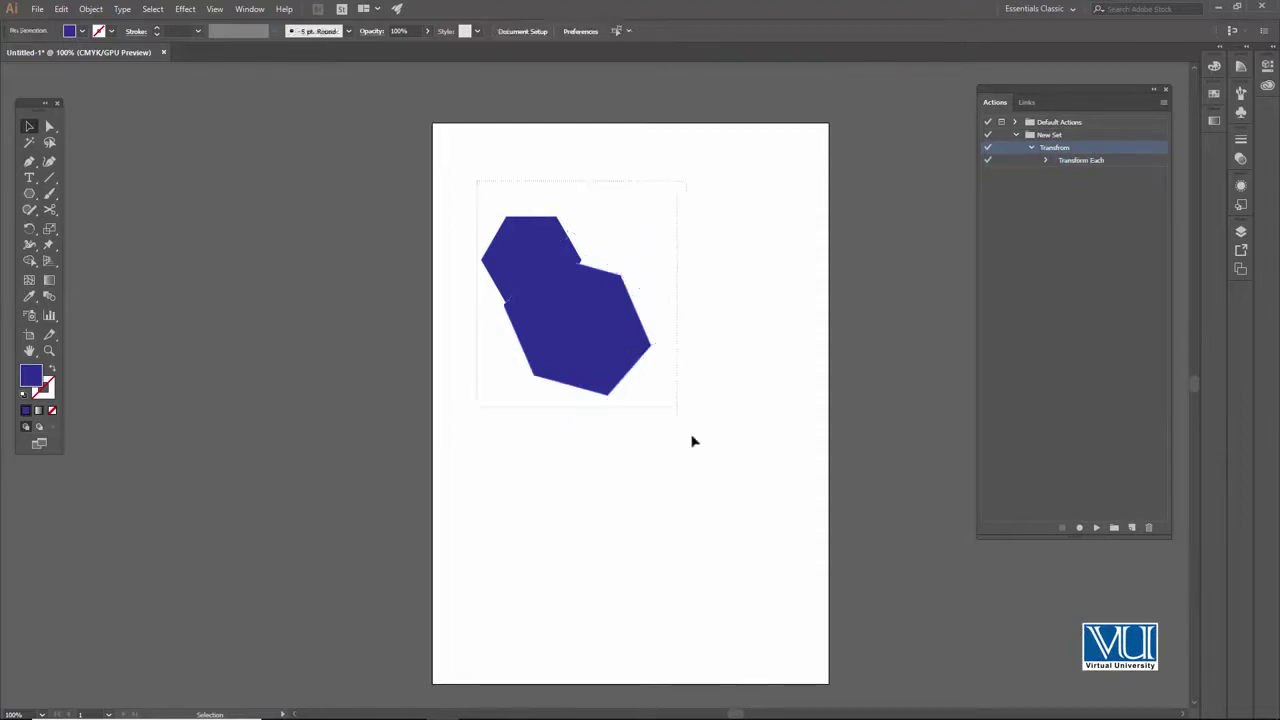
key("ctrl+a")
key("Delete")
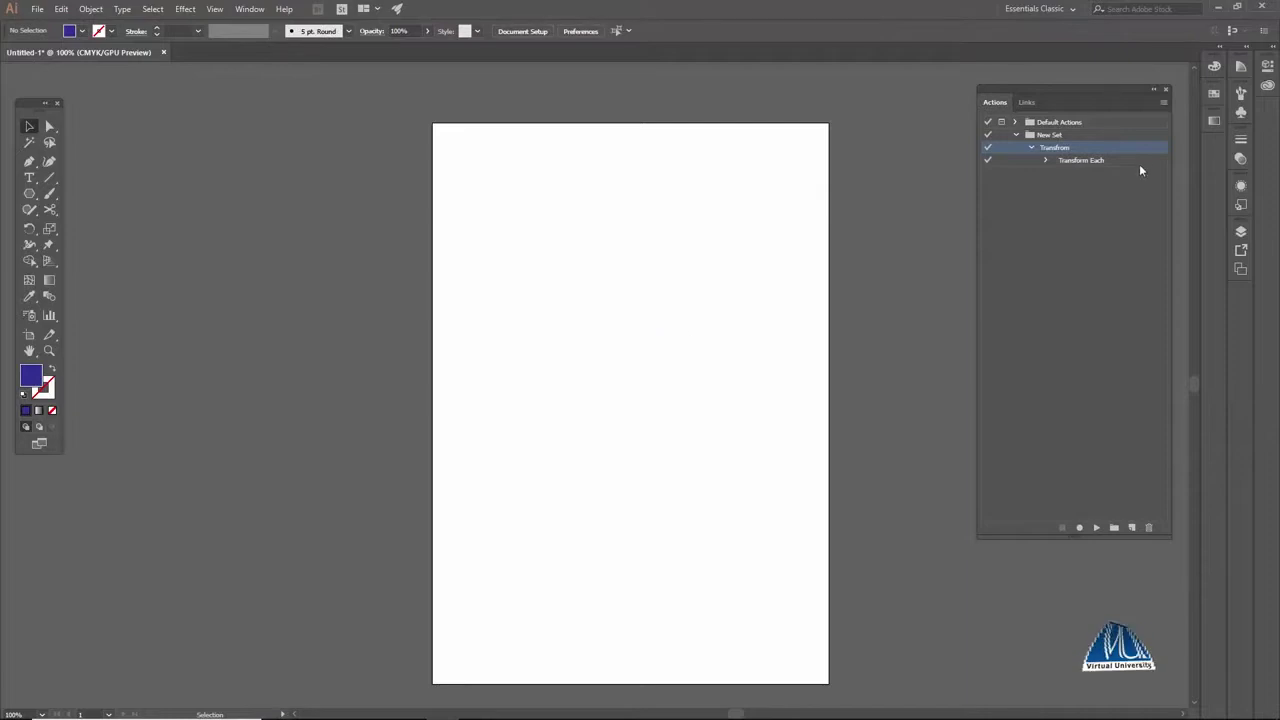
left_click(1163, 102)
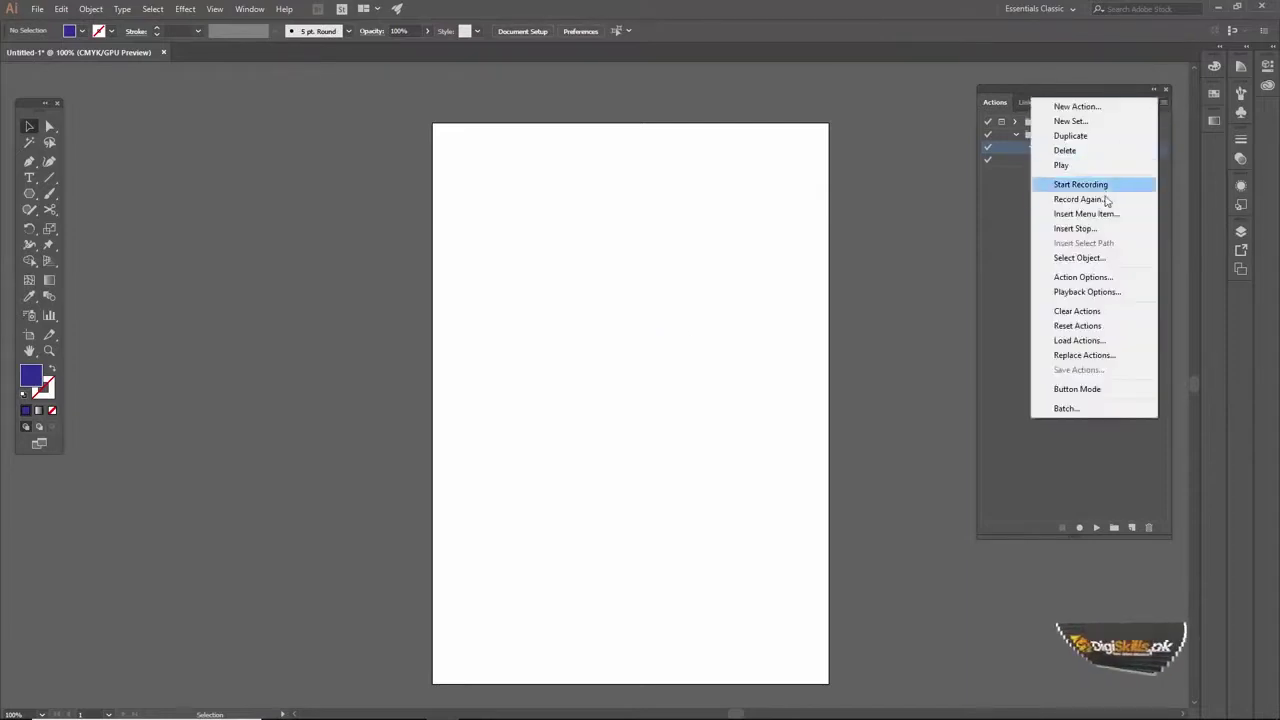
left_click(1100, 291)
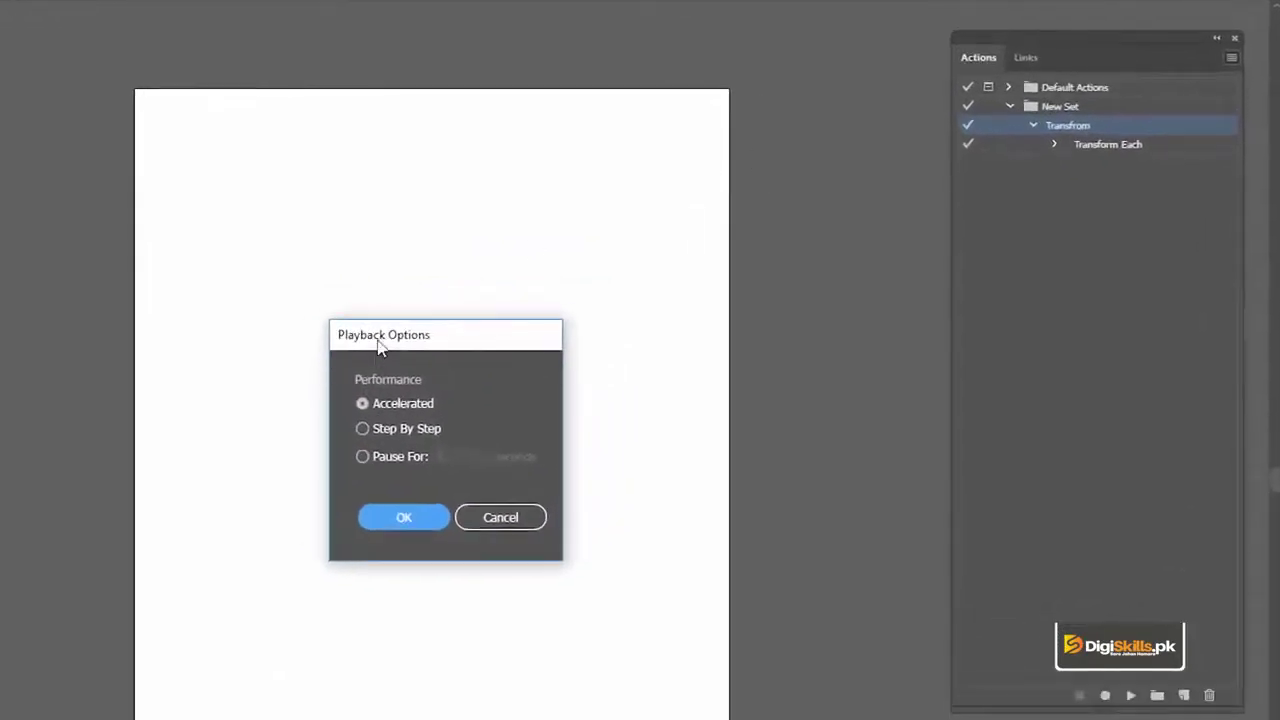
left_click_drag(378, 345, 741, 99)
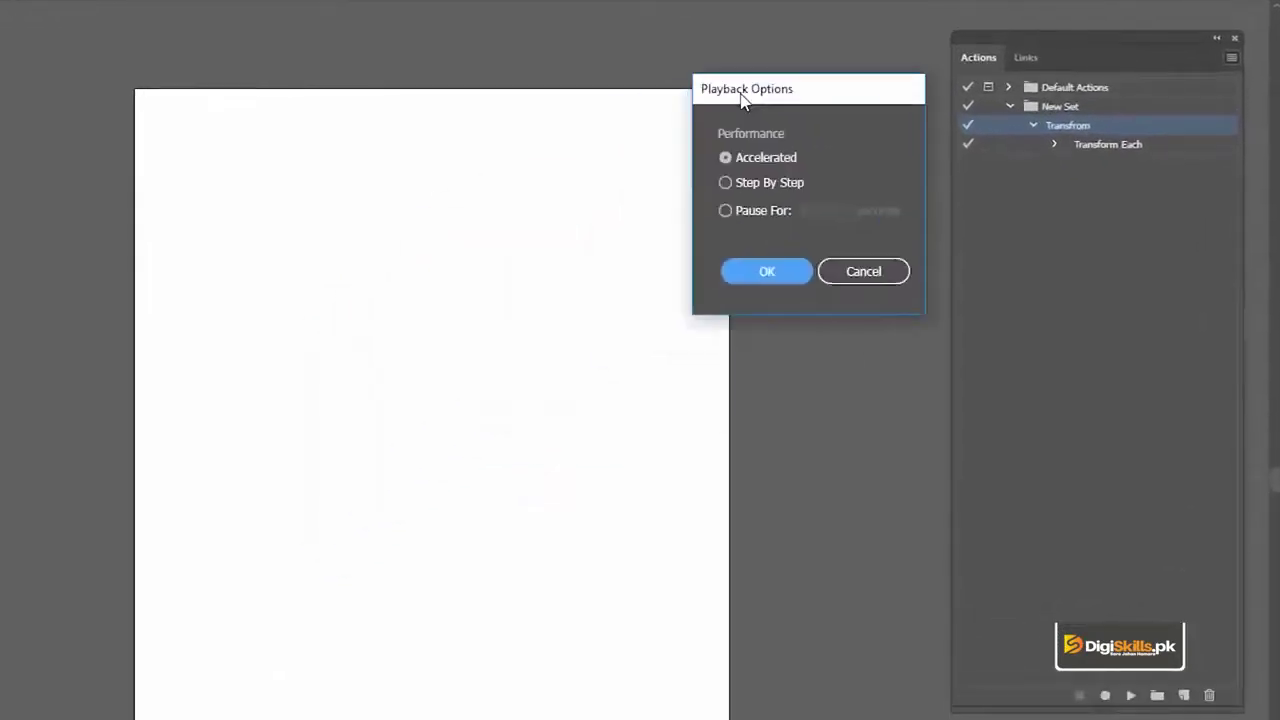
left_click(727, 185)
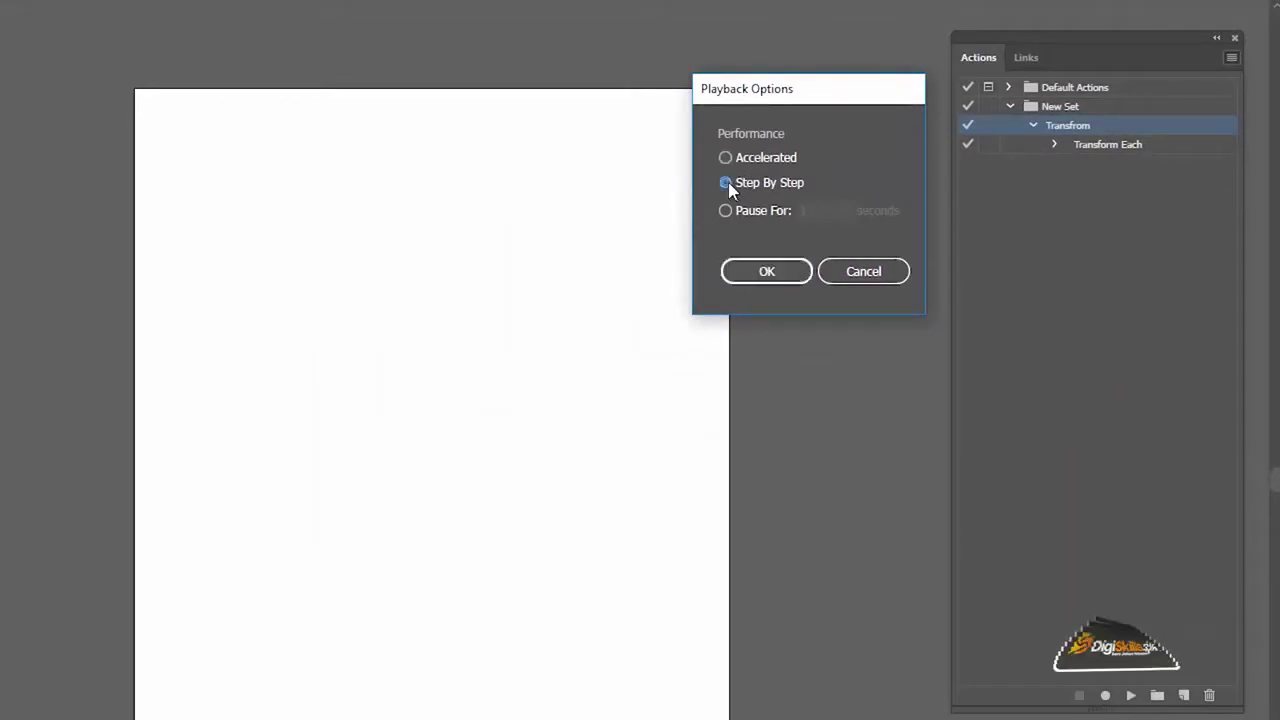
left_click(725, 212)
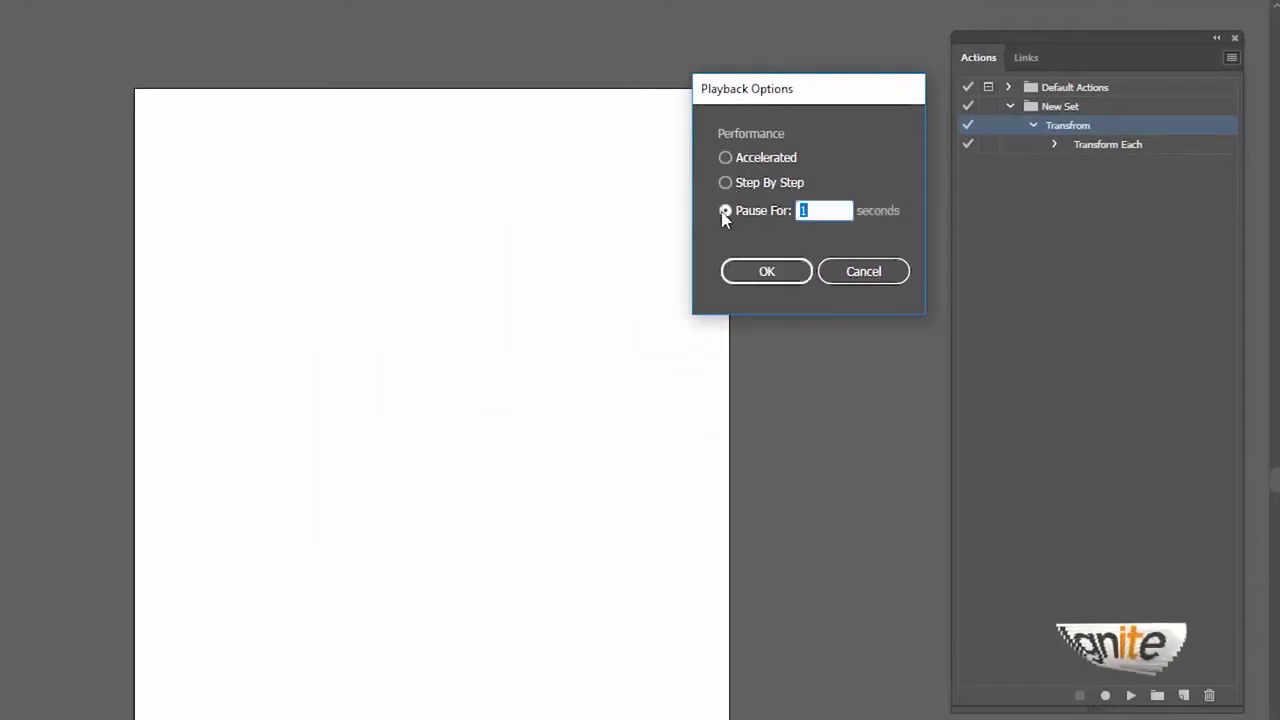
left_click(856, 282)
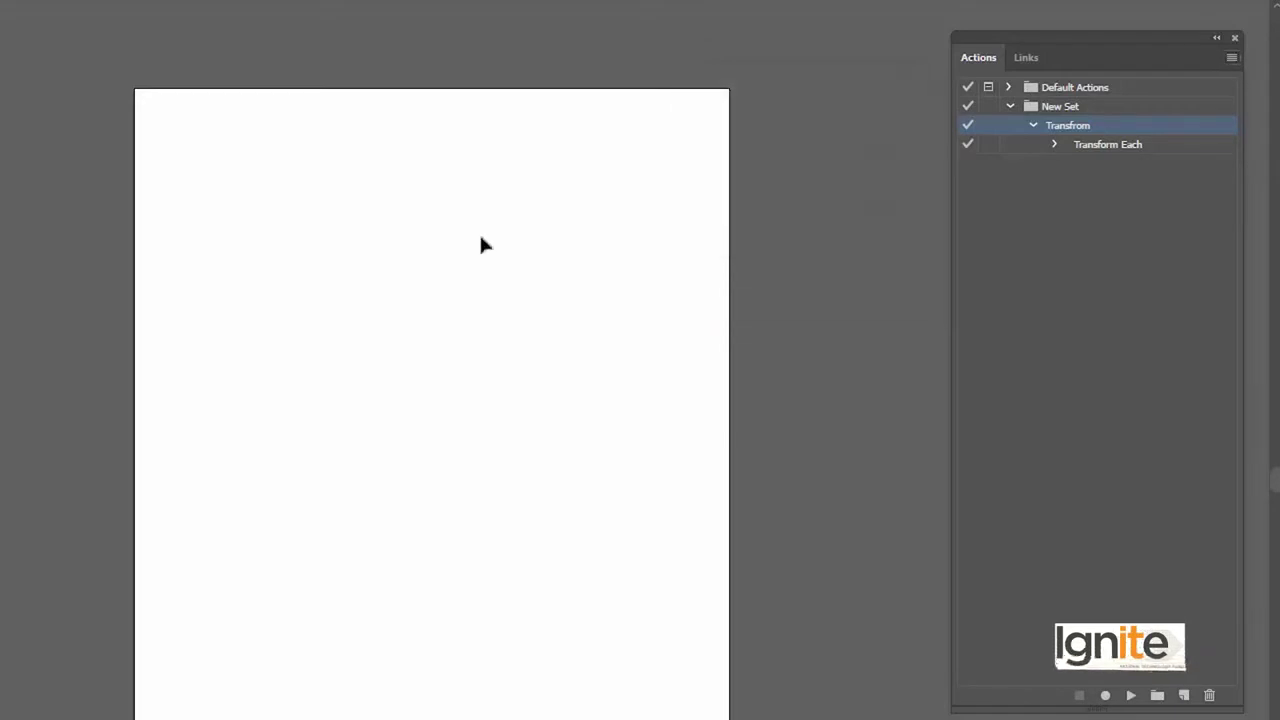